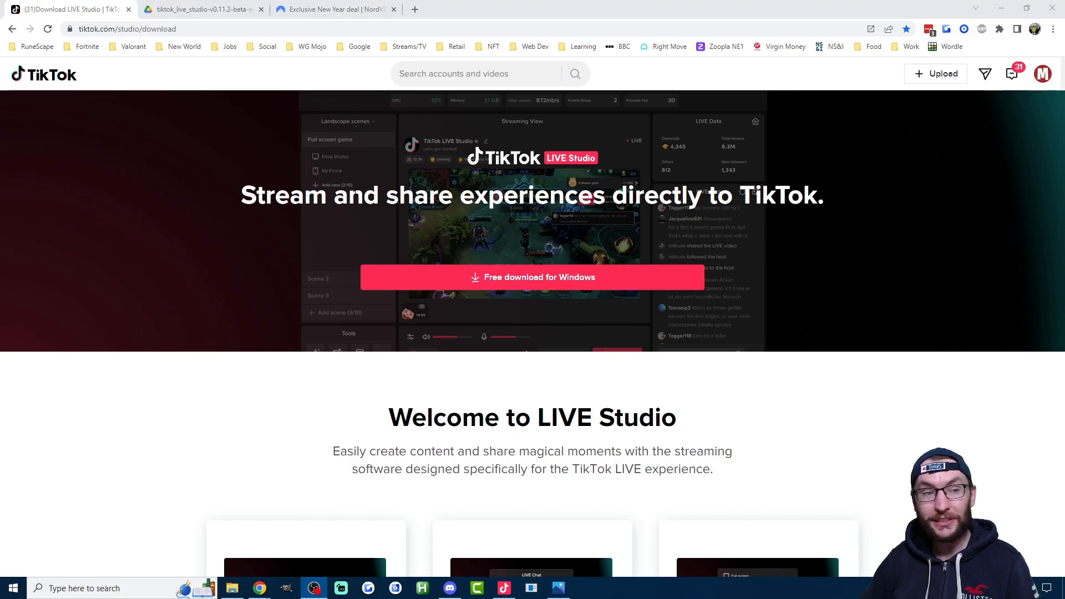
Step: Review the Google Drive page for the TikTok LIVE Studio v0.11.2 beta installer and the NordVPN deal page
left_click(174, 9)
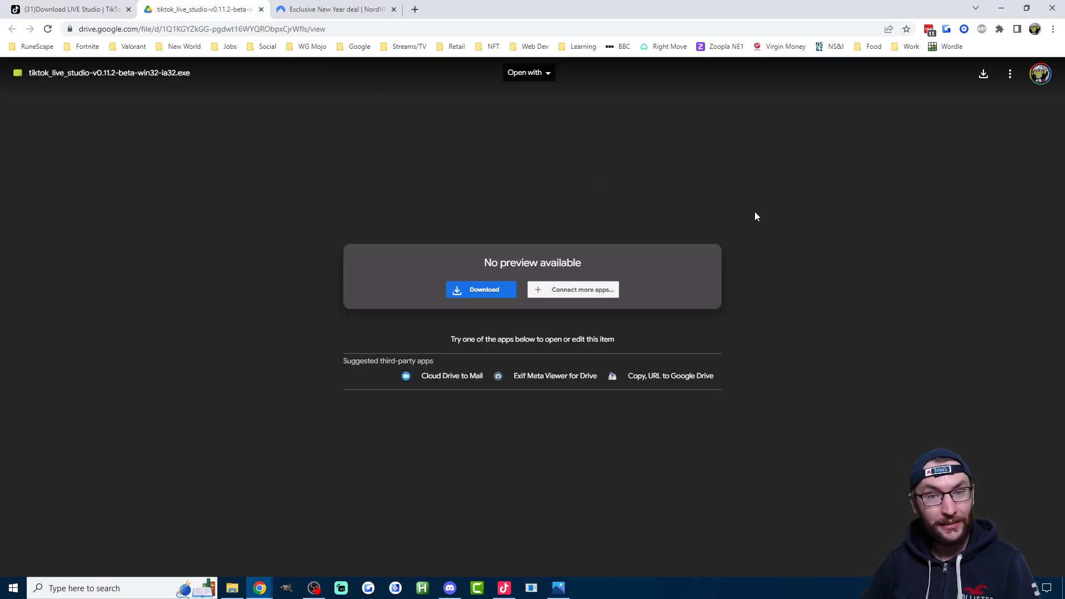
key("ctrl+Tab")
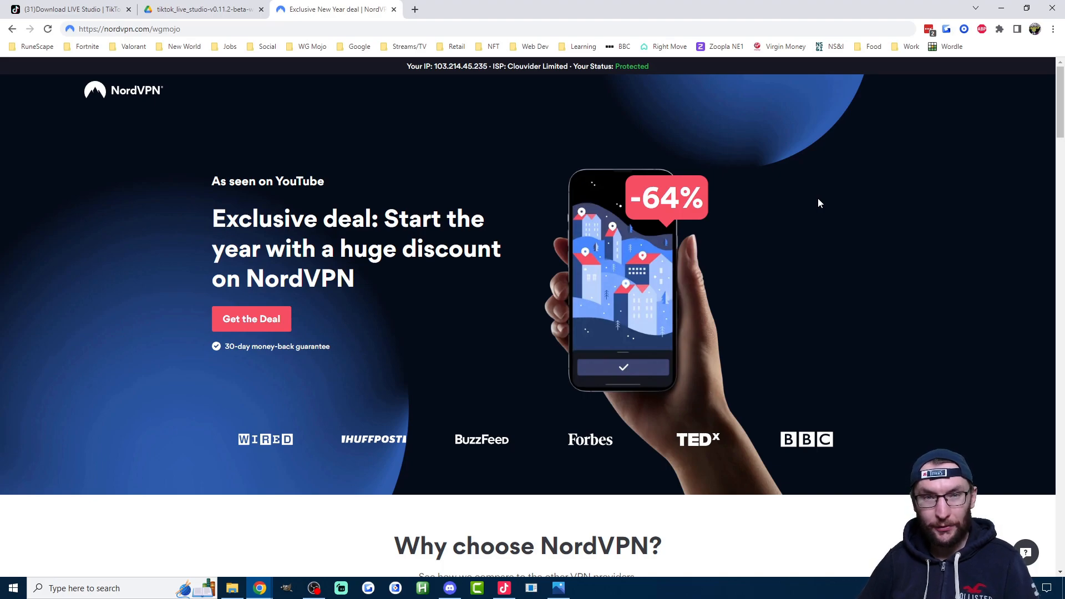
left_click_drag(340, 354, 211, 347)
left_click(270, 347)
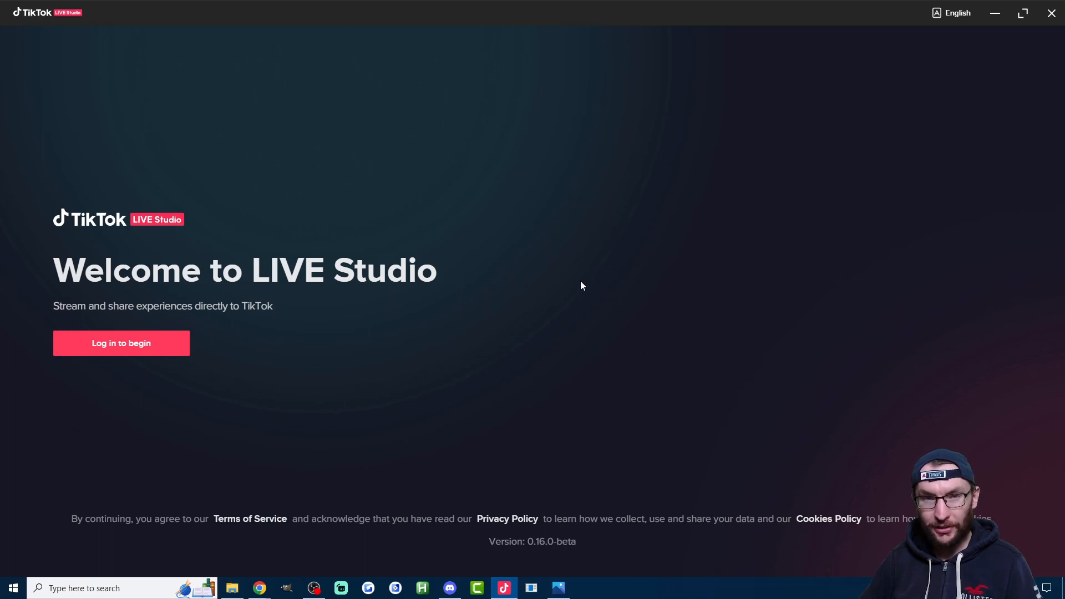
Step: Log in to TikTok LIVE Studio and start the beginner setup
left_click(149, 351)
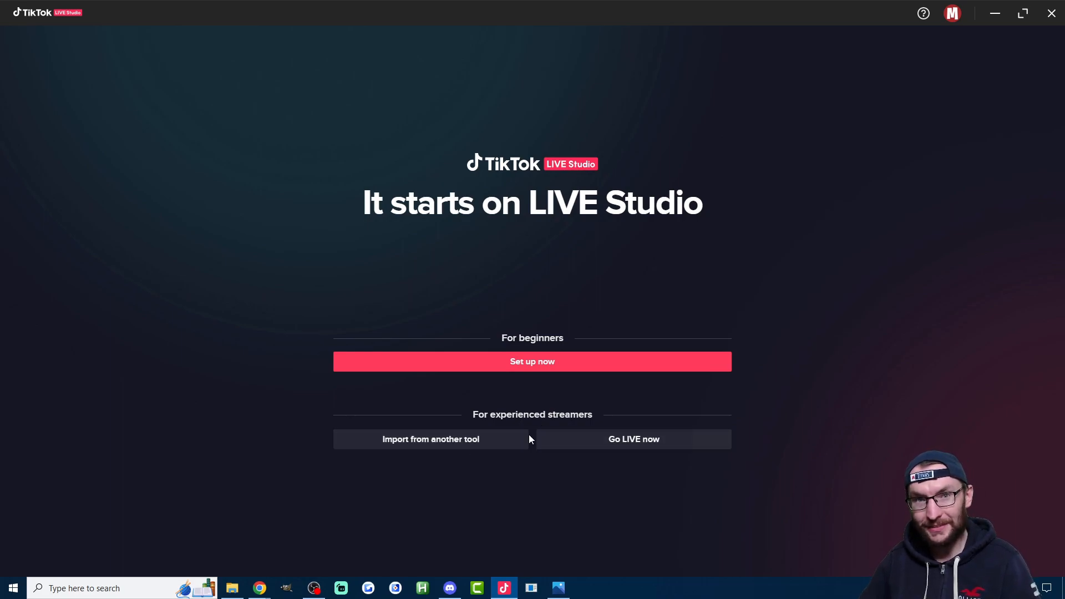
left_click(547, 366)
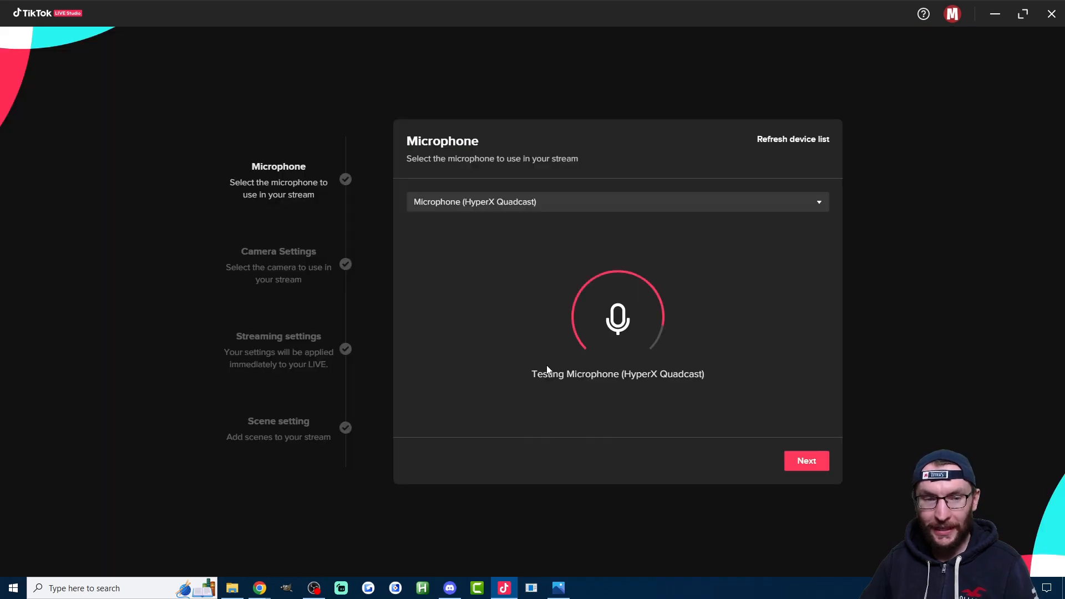
Step: Confirm Microphone (HyperX Quadcast) as the stream microphone and USB Live camera as the stream camera
left_click(523, 201)
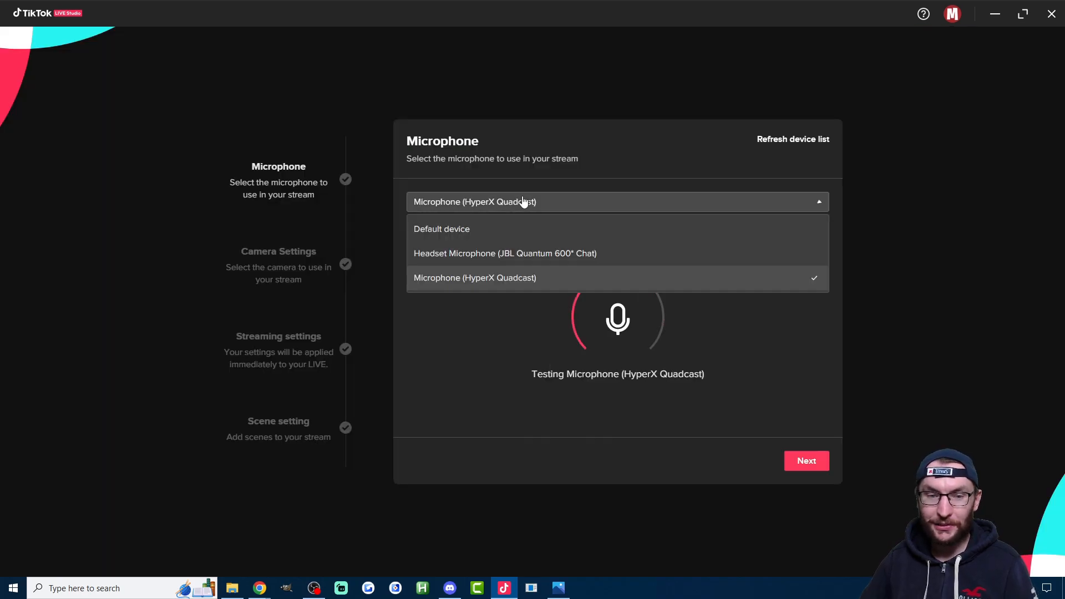
left_click(523, 201)
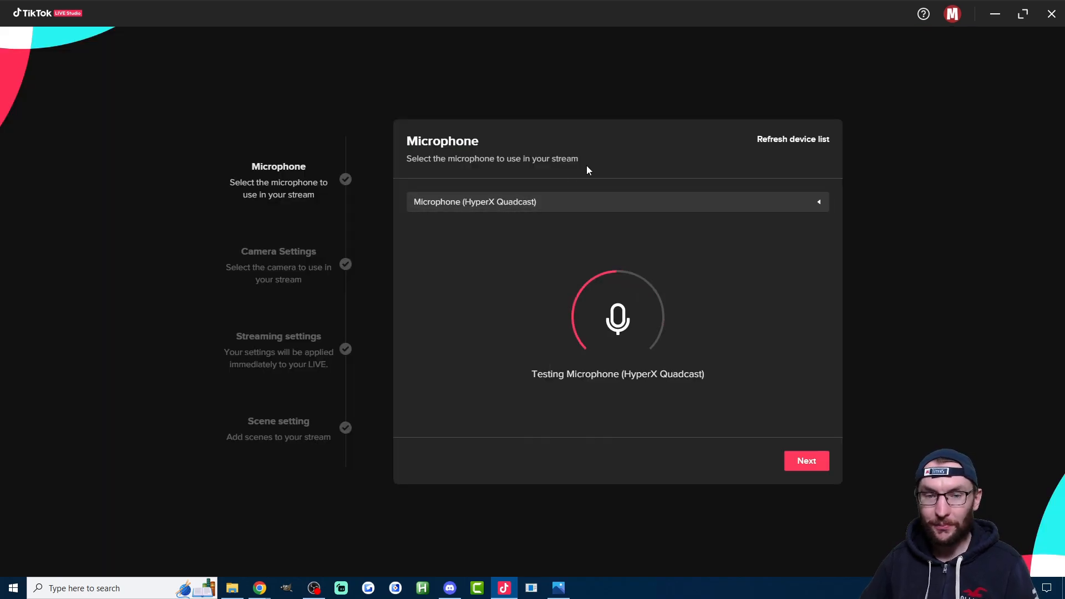
left_click(807, 461)
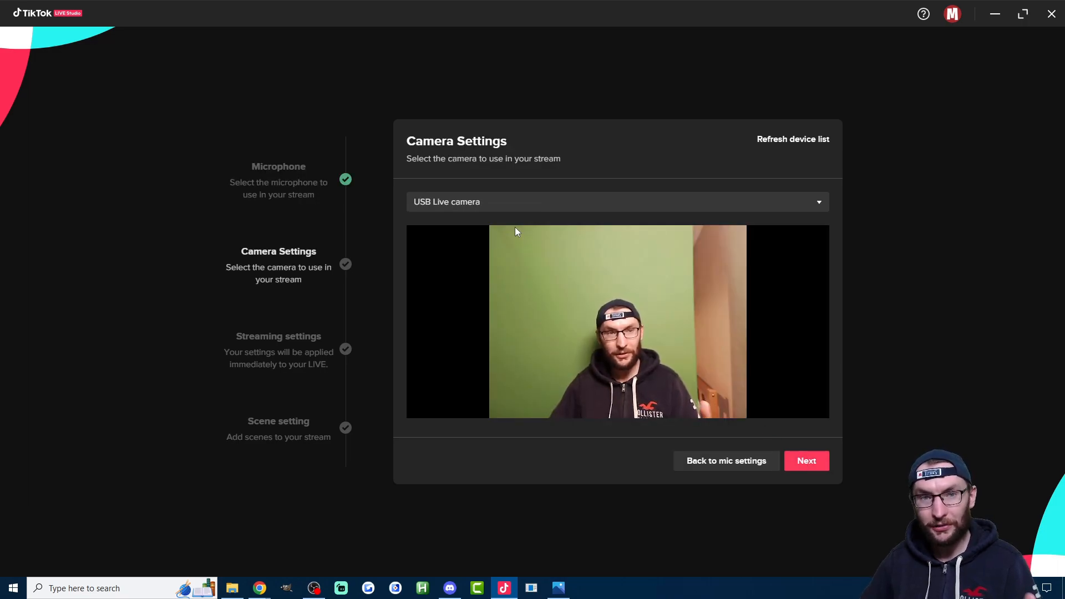
left_click(474, 204)
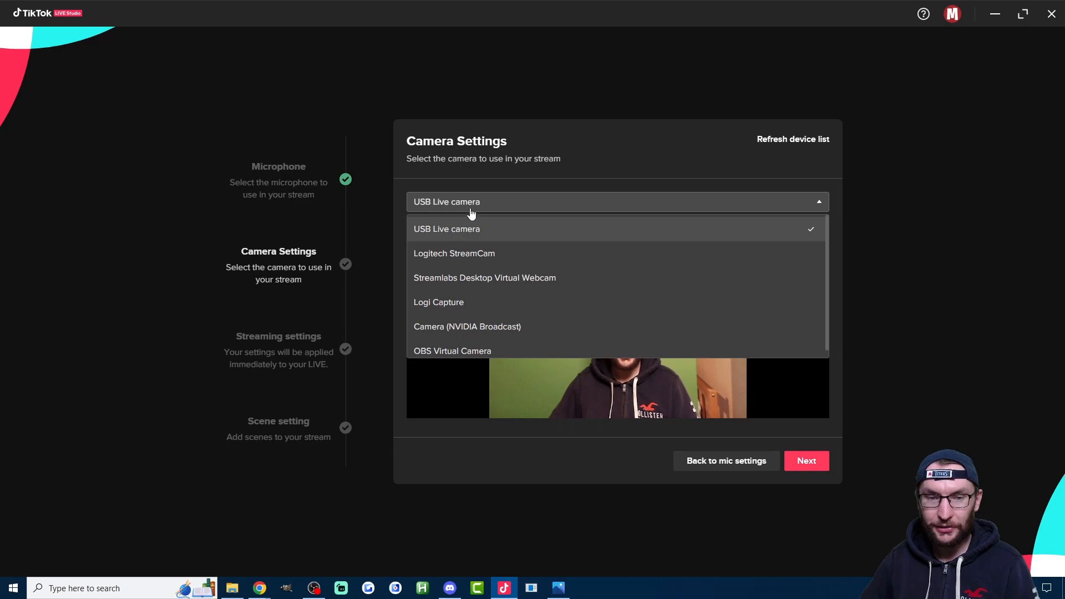
left_click(450, 238)
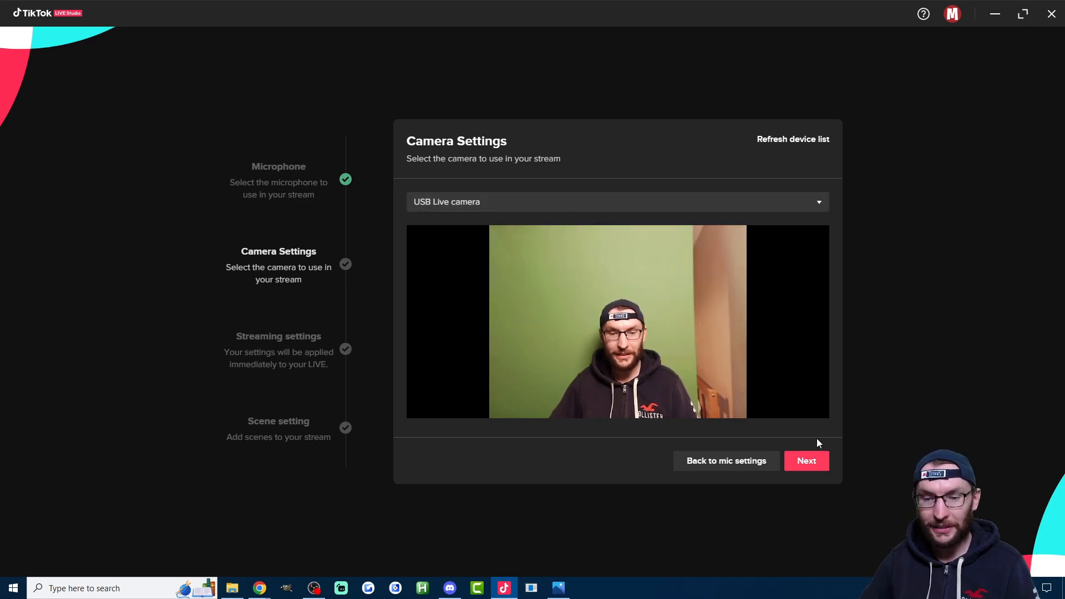
left_click(812, 459)
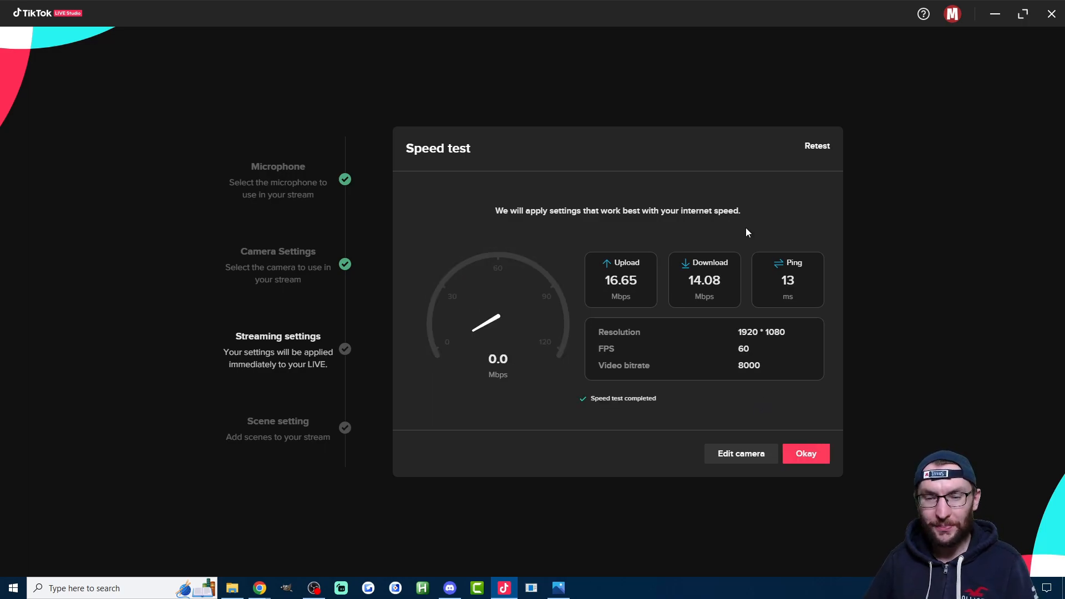
Step: Review the speed test's internet speeds and suggested resolution, FPS and video bitrate, and accept the suggested settings
left_click_drag(736, 332, 770, 366)
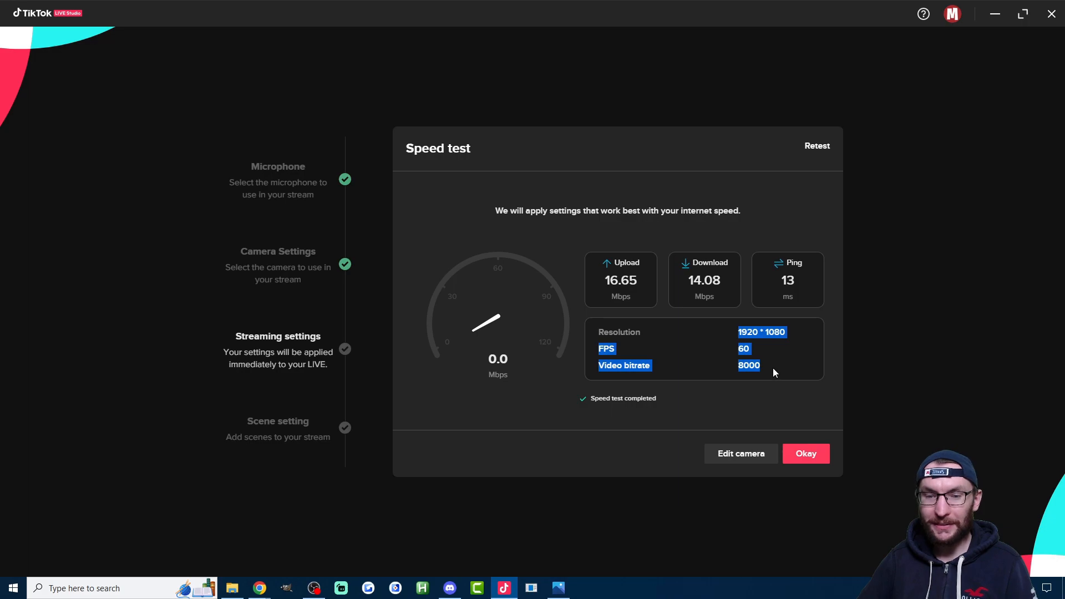
left_click_drag(720, 304, 686, 265)
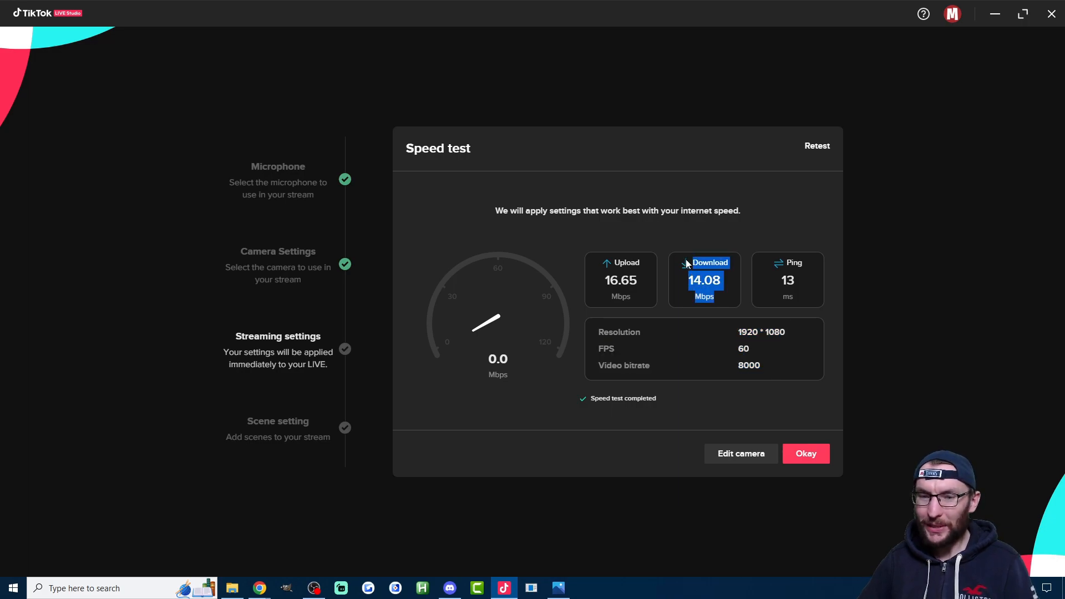
left_click(771, 332)
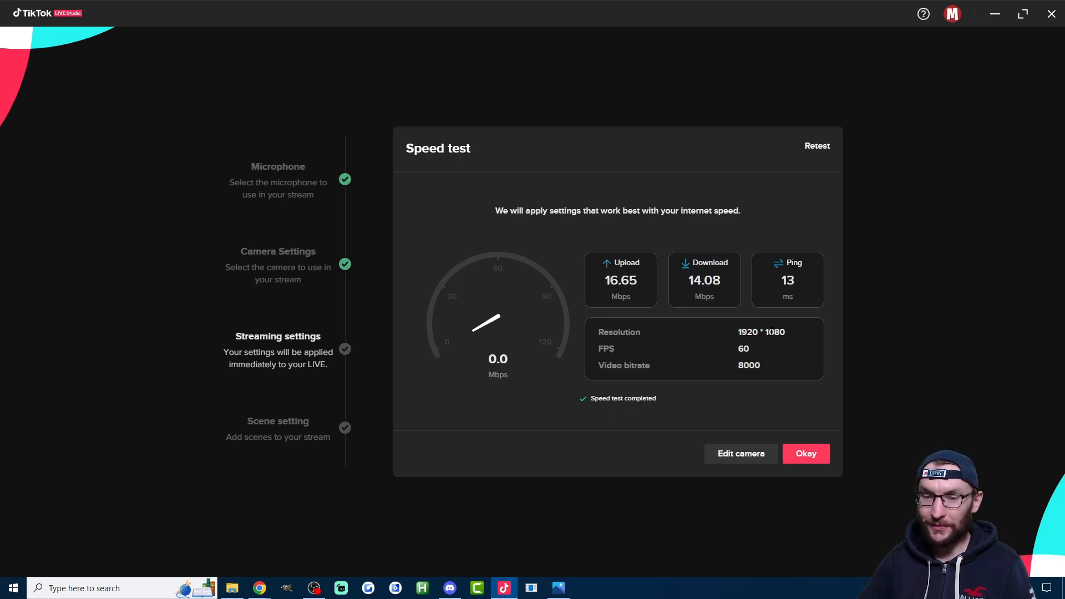
double_click(743, 349)
double_click(749, 365)
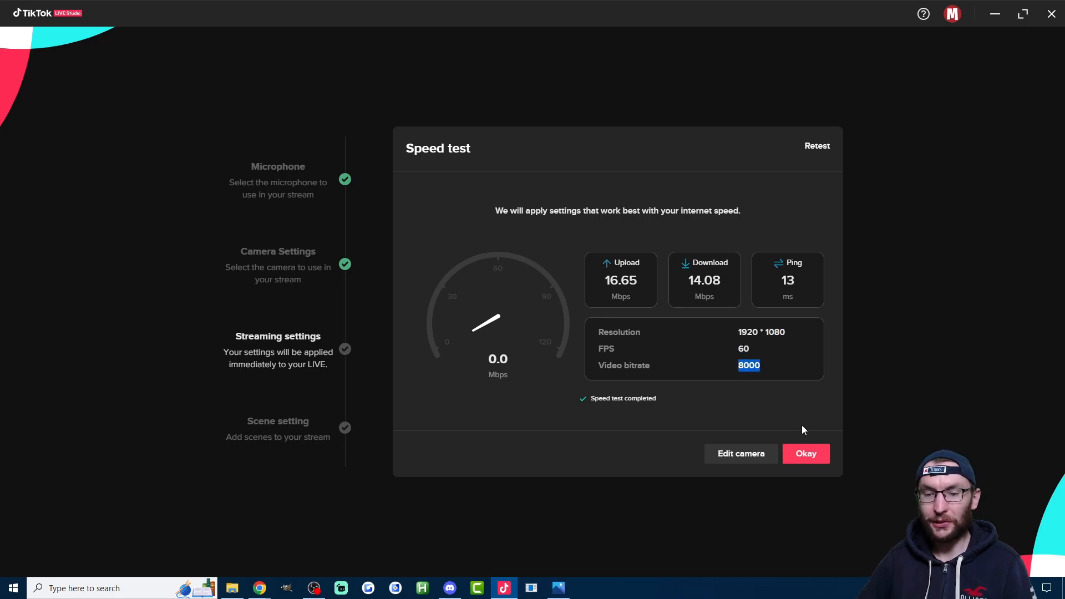
left_click(813, 457)
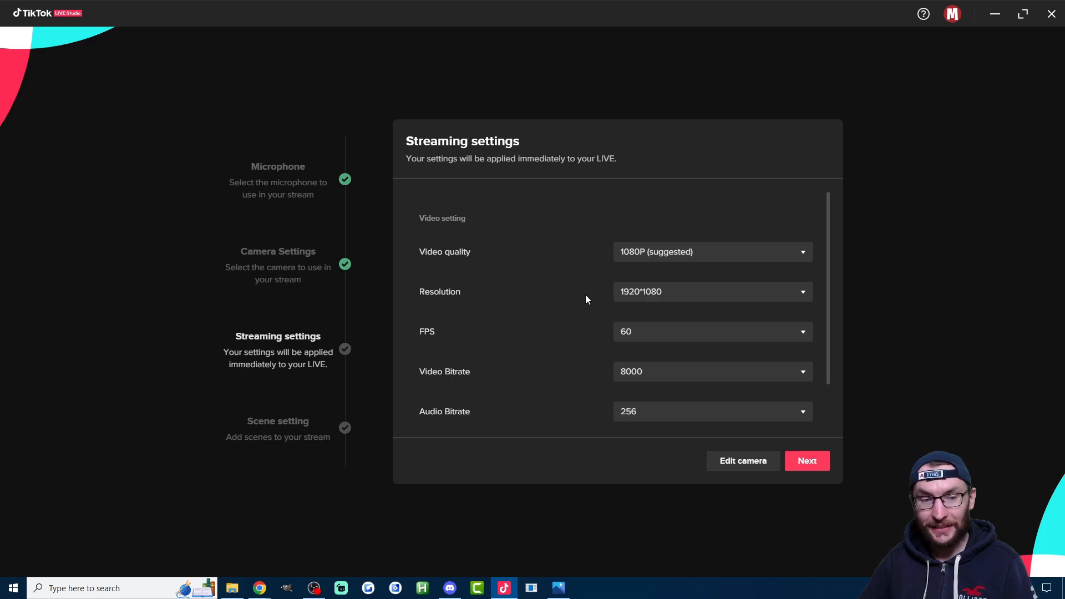
Step: Expand the advanced streaming settings, choose the NVIDIA H265(Hard codec) encoder and continue to the scene setting
scroll(591, 291, "down", 1)
scroll(592, 297, "down", 1)
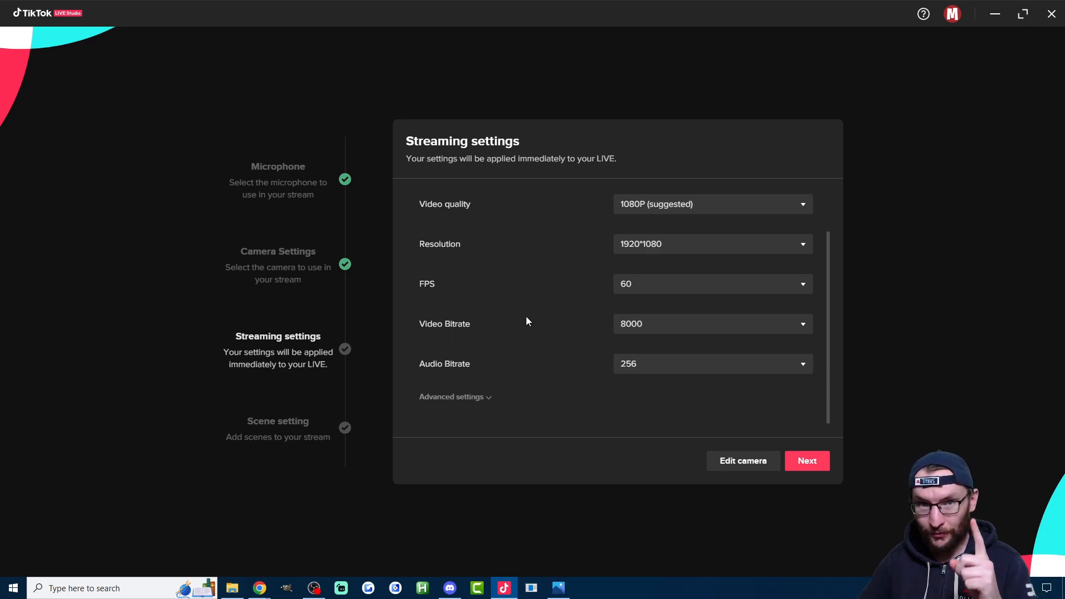
left_click(465, 396)
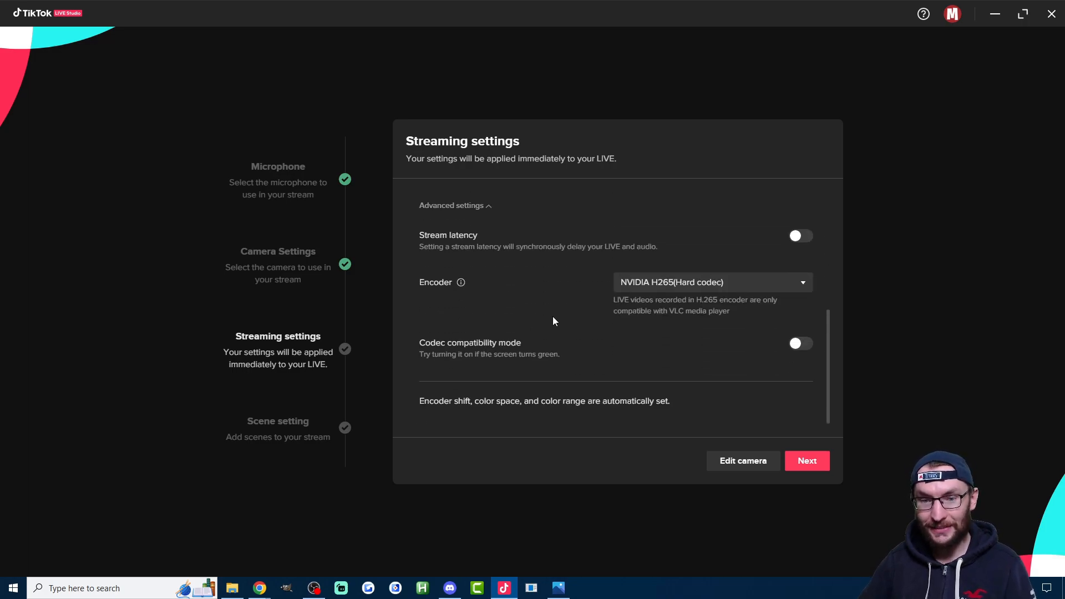
scroll(549, 322, "up", 1)
mouse_move(461, 339)
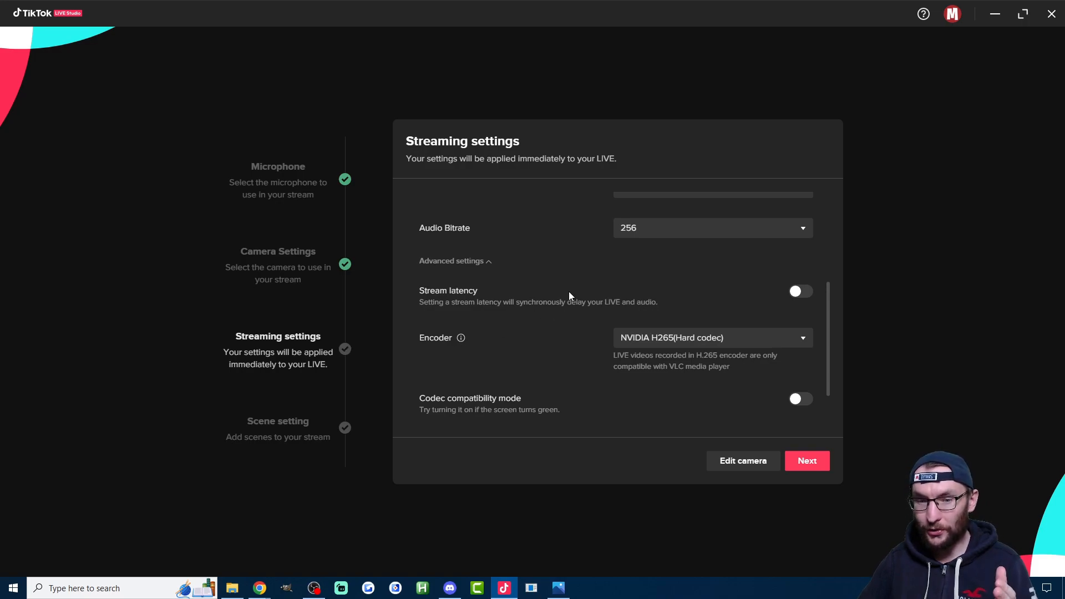
left_click(677, 342)
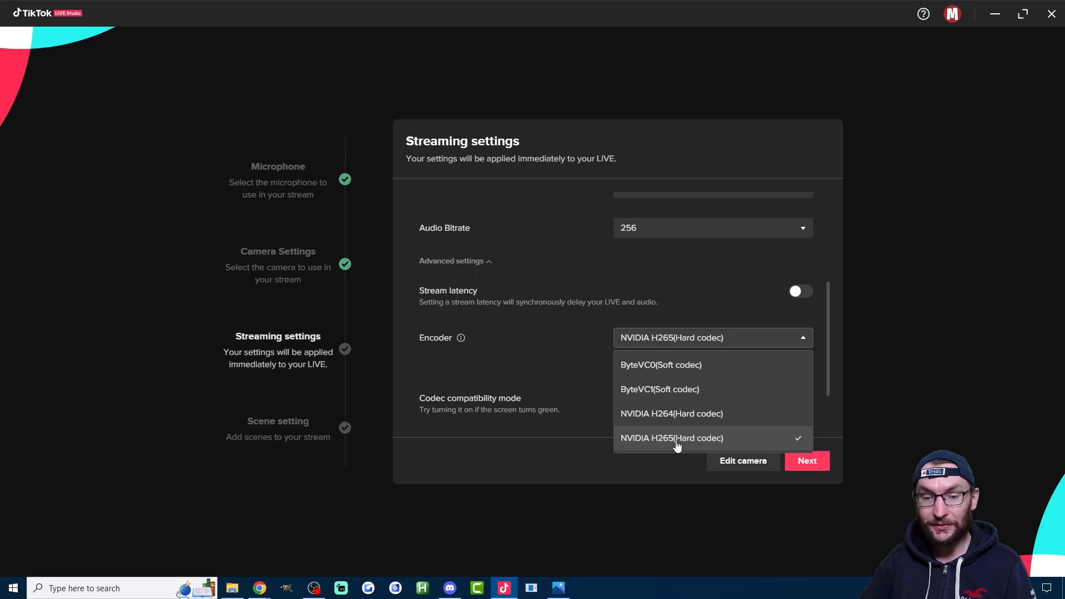
left_click(676, 440)
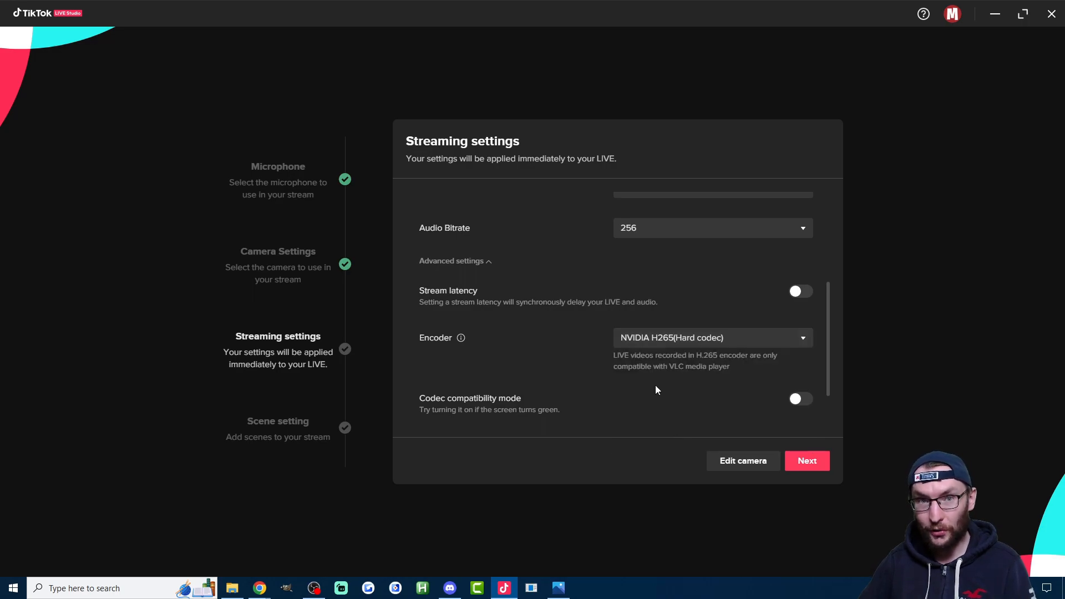
scroll(656, 393, "down", 1)
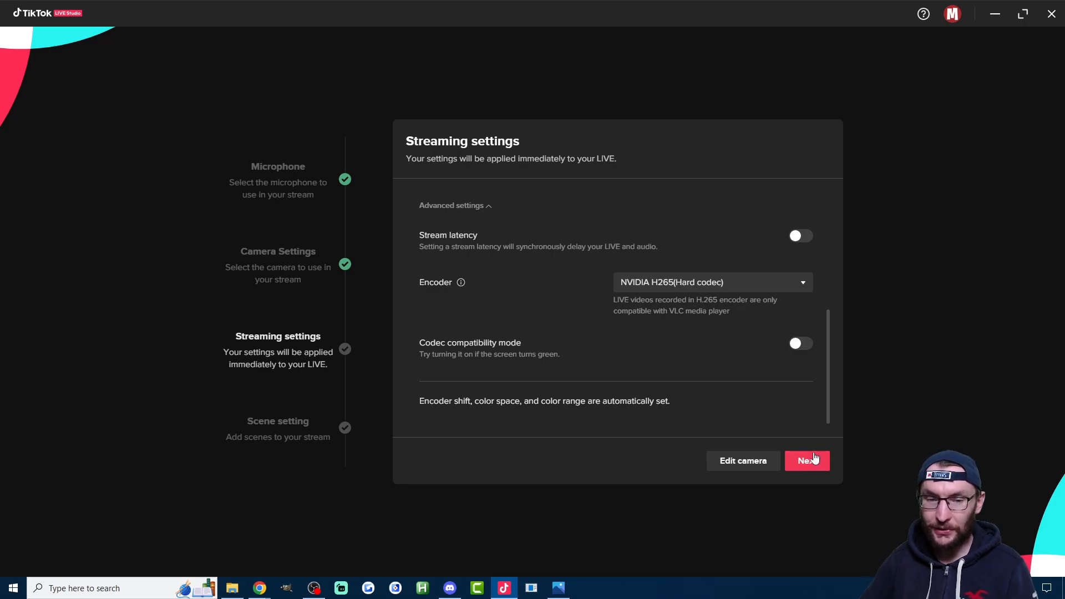
left_click(813, 461)
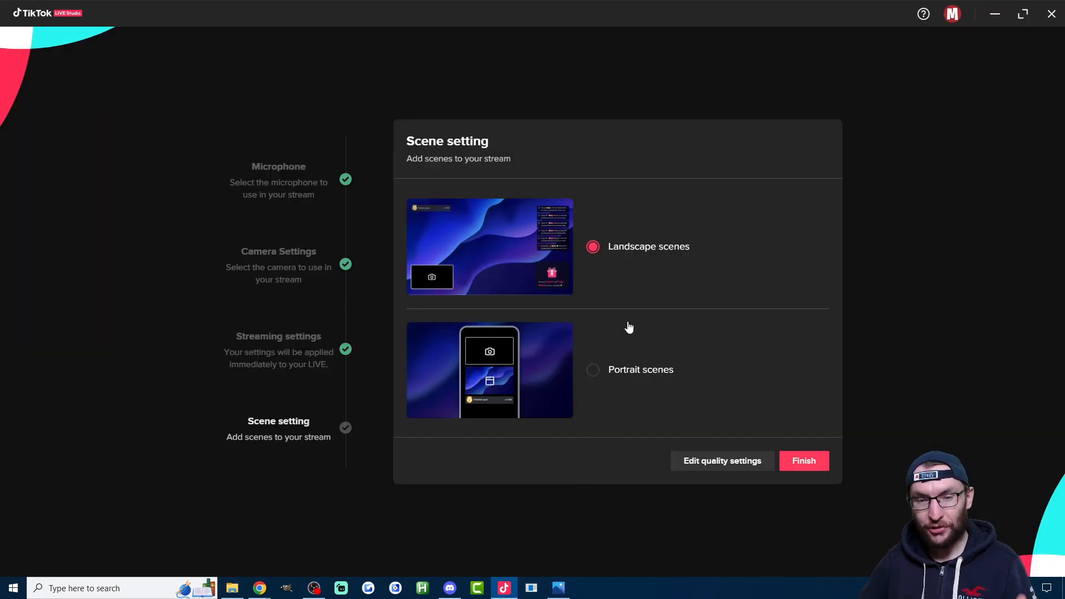
Step: Finish the setup with landscape scenes and dismiss the welcome guide
left_click(805, 461)
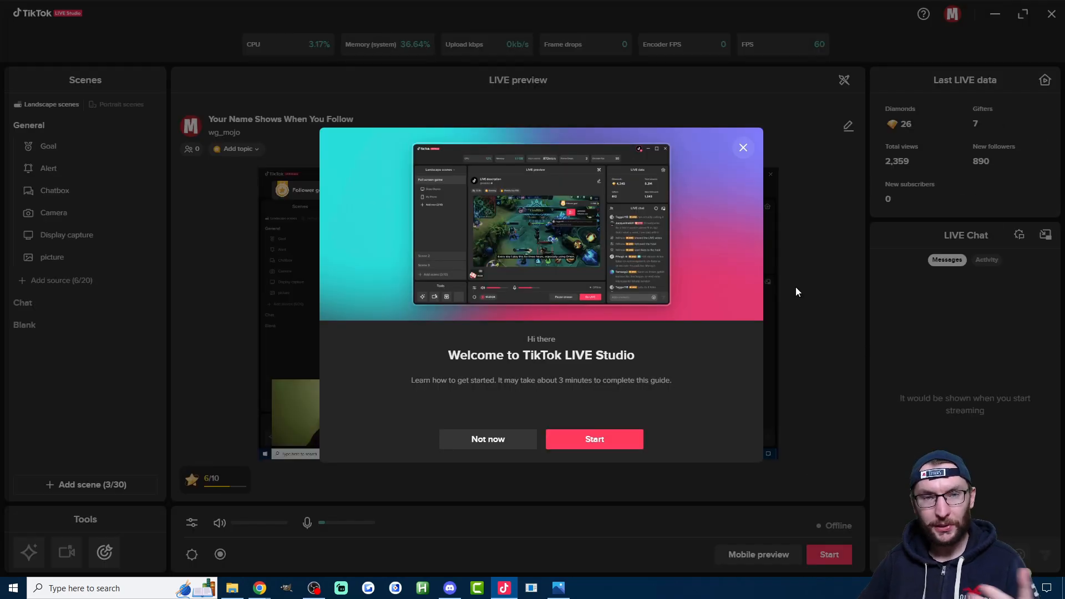
left_click(744, 147)
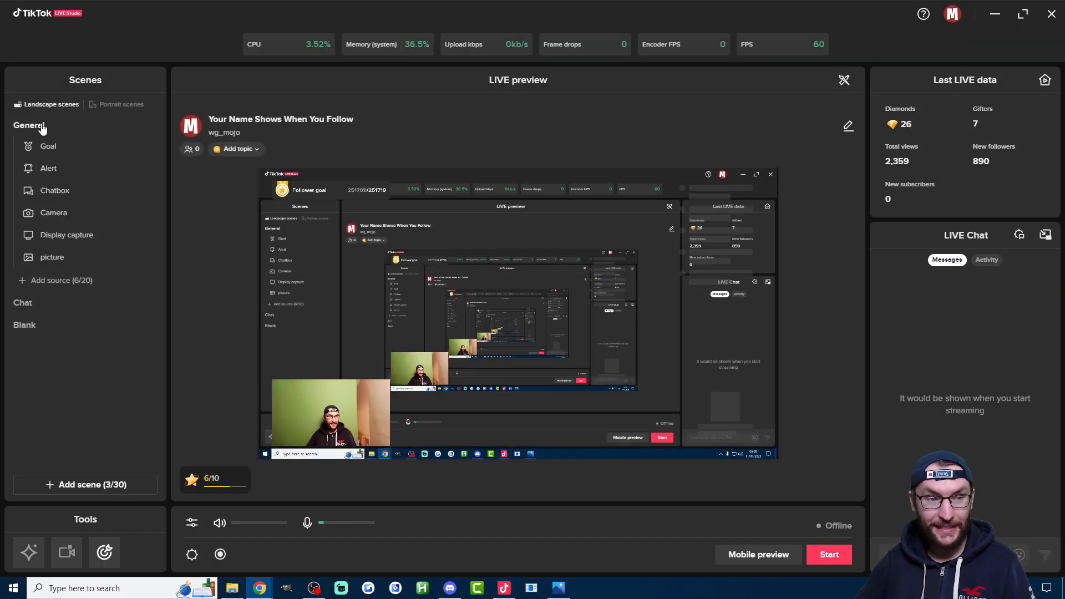
Step: Look through the Chat and Blank landscape scenes
left_click(25, 304)
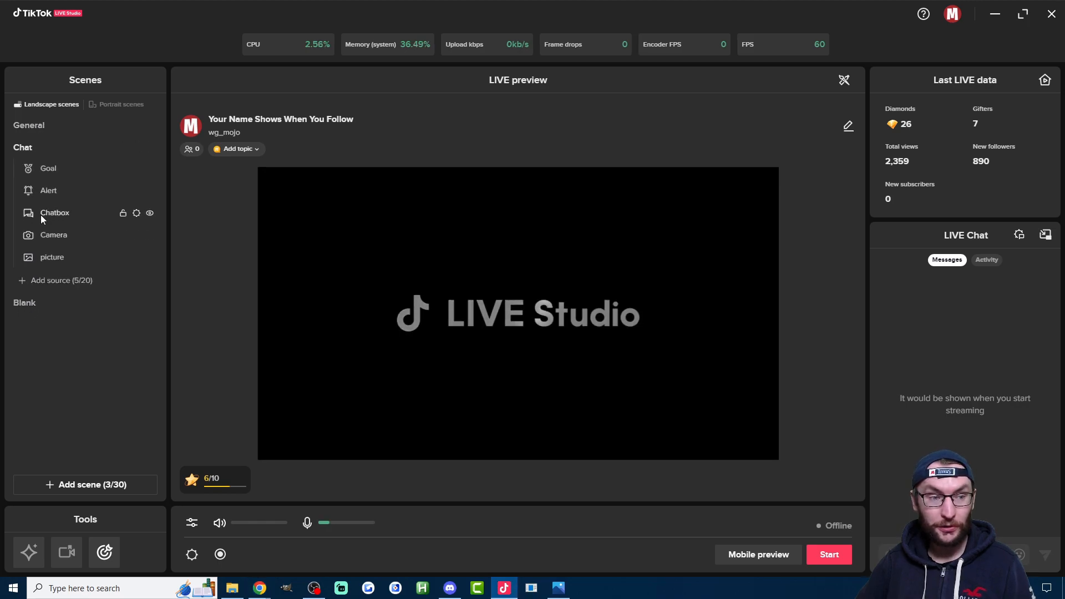
left_click(31, 306)
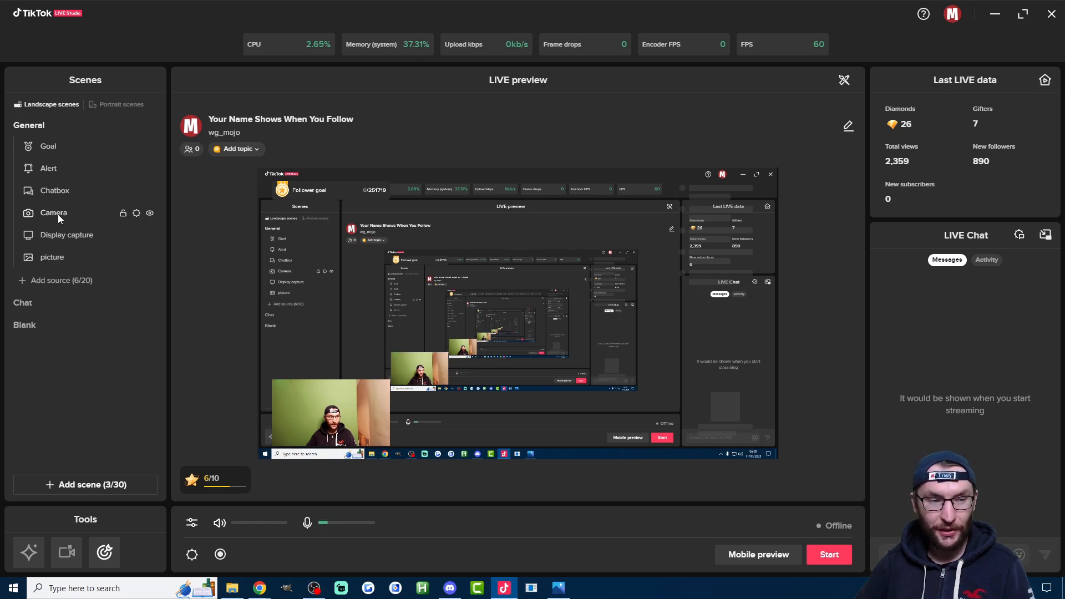
Step: Open the settings of the General scene's Camera source and set the camera format to MJPEG 1920x1080 30 FPS
left_click(138, 220)
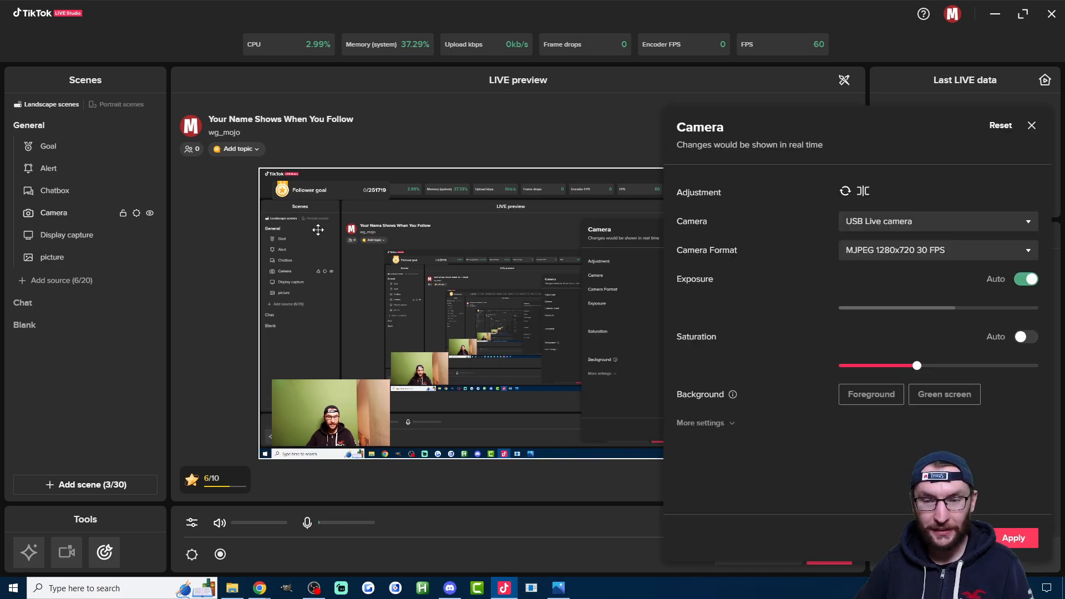
left_click_drag(808, 126, 375, 97)
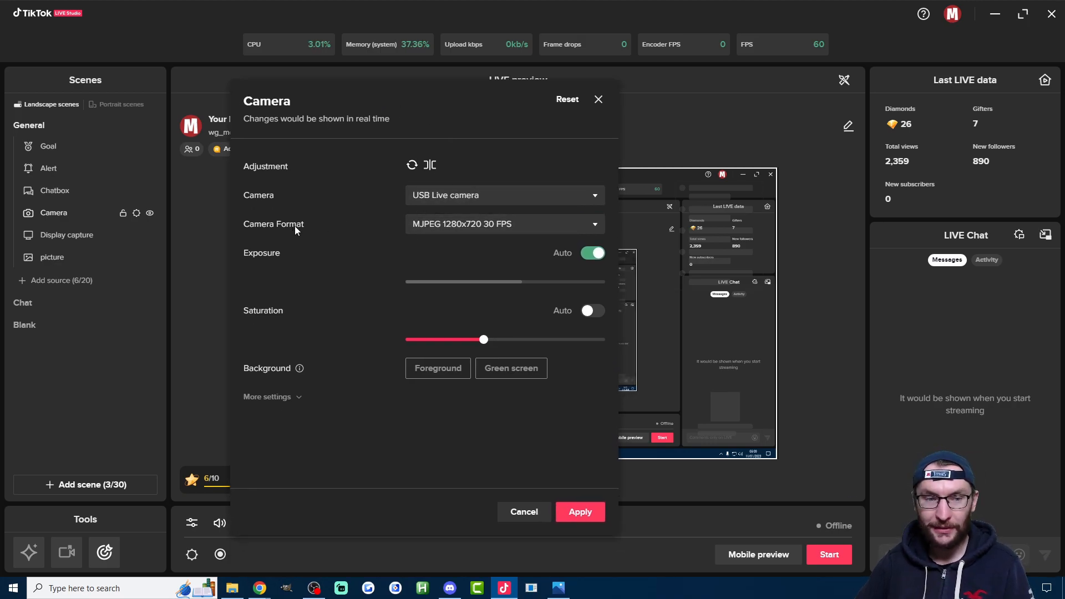
left_click(433, 225)
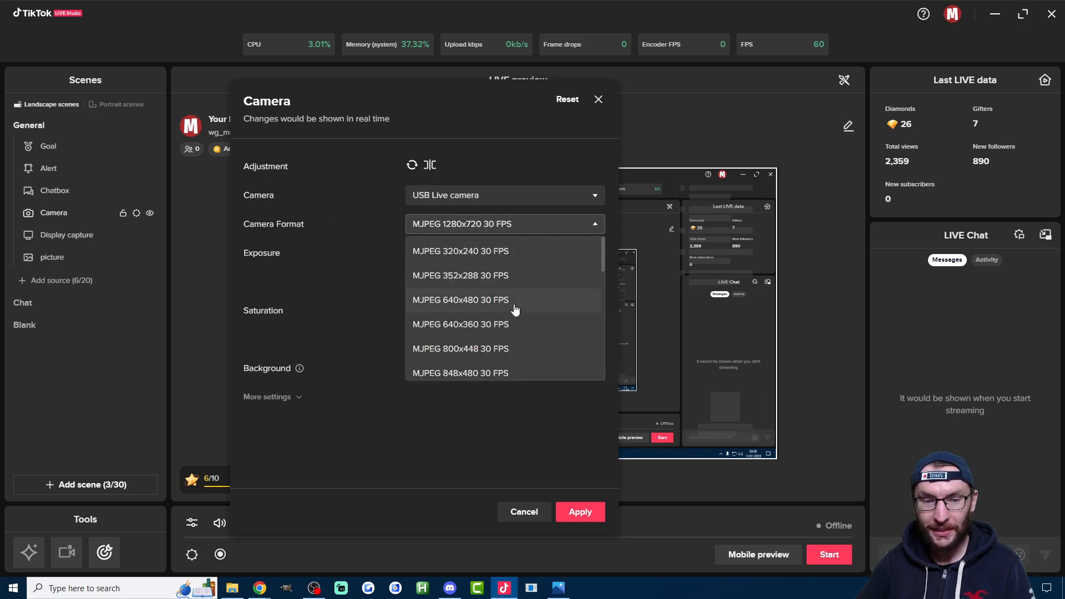
scroll(507, 291, "down", 1)
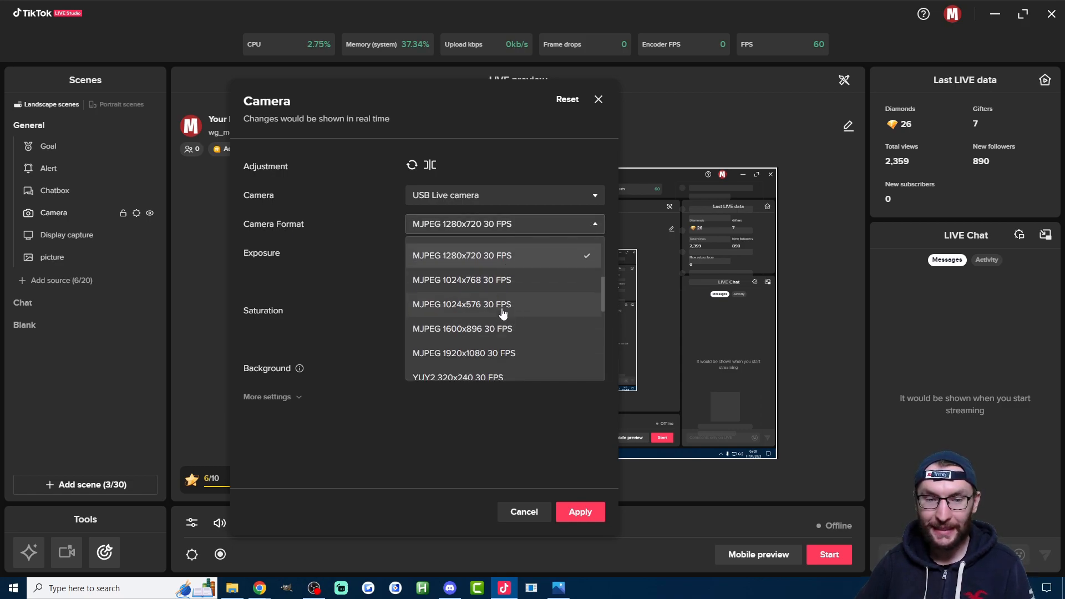
left_click(464, 354)
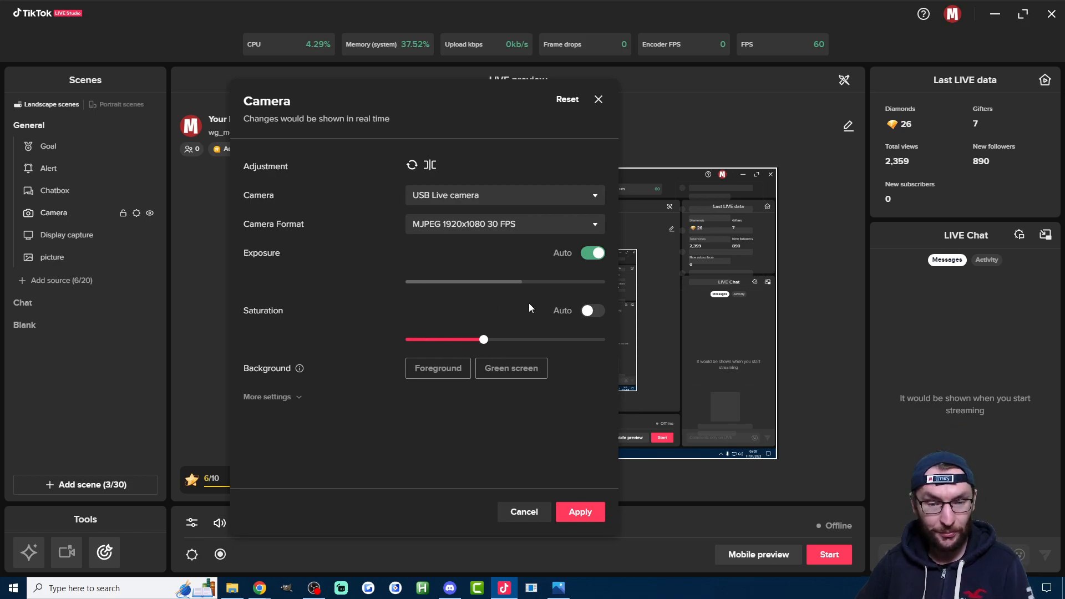
Step: Set the Camera source's background to Foreground and select the camera in the live preview
left_click_drag(375, 94, 656, 86)
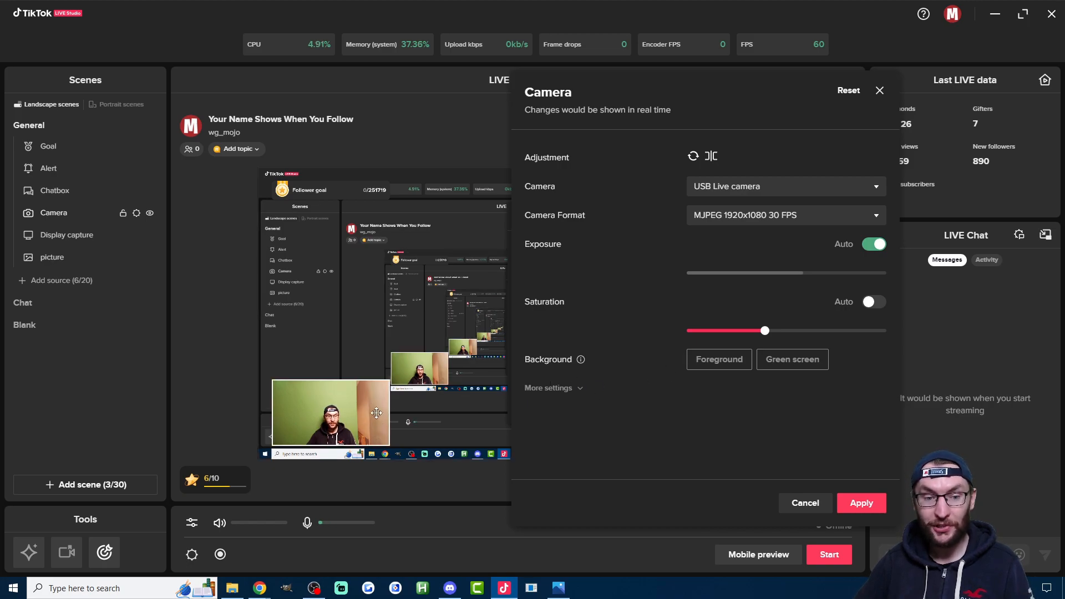
left_click(721, 361)
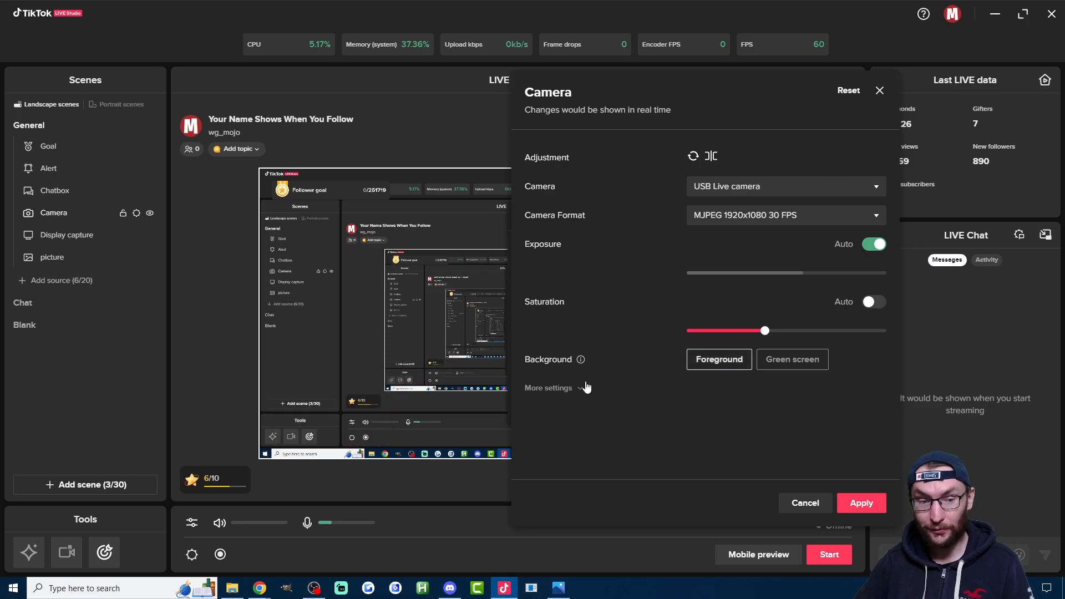
left_click(358, 416)
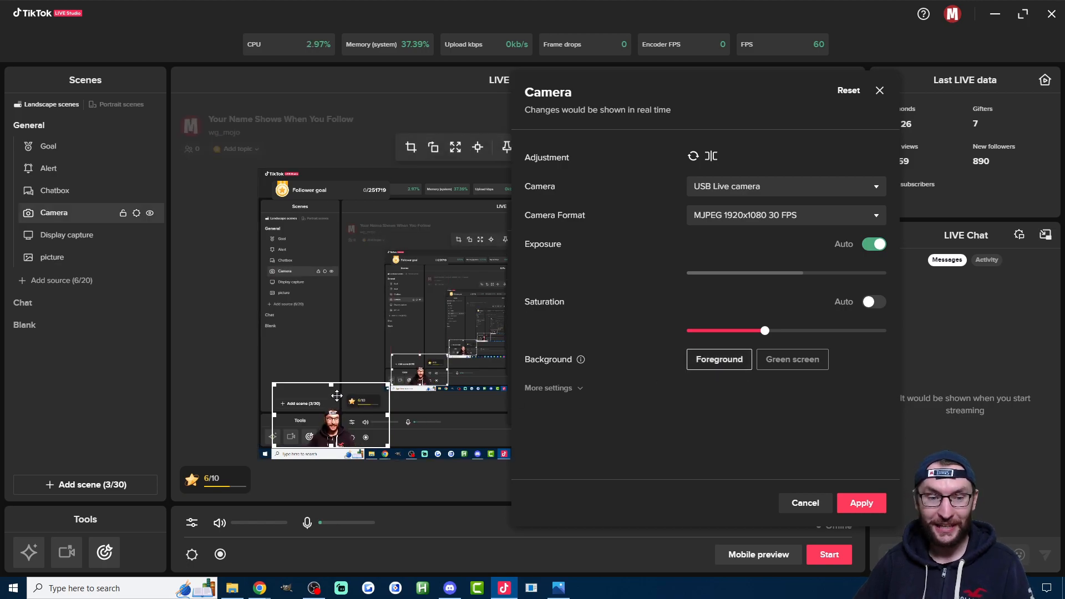
Step: Enlarge the camera to about half the live preview's width, reposition it at the preview's left edge and apply the Camera settings
left_click_drag(331, 381, 371, 269)
left_click_drag(487, 389, 411, 364)
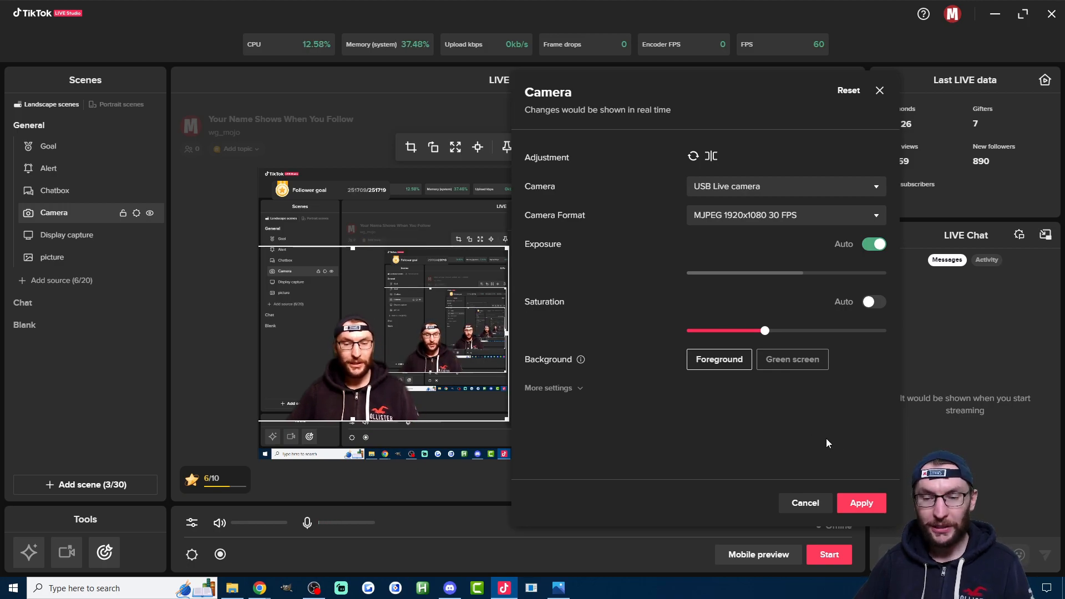
left_click(861, 503)
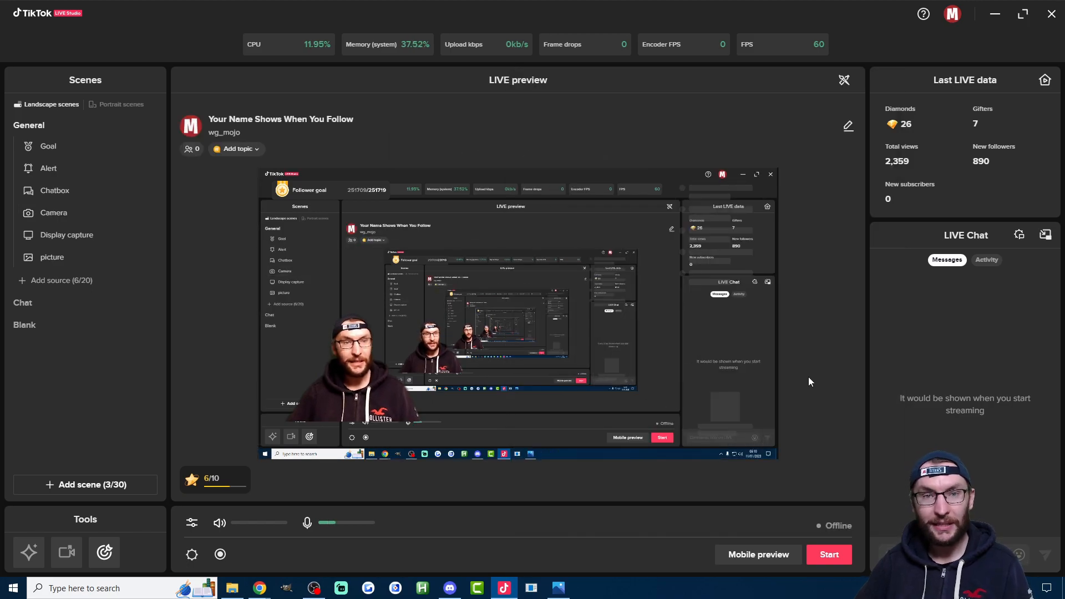
Step: Crop the camera source closely around the person and place it against the left edge of the live preview, about mid-height
left_click(349, 360)
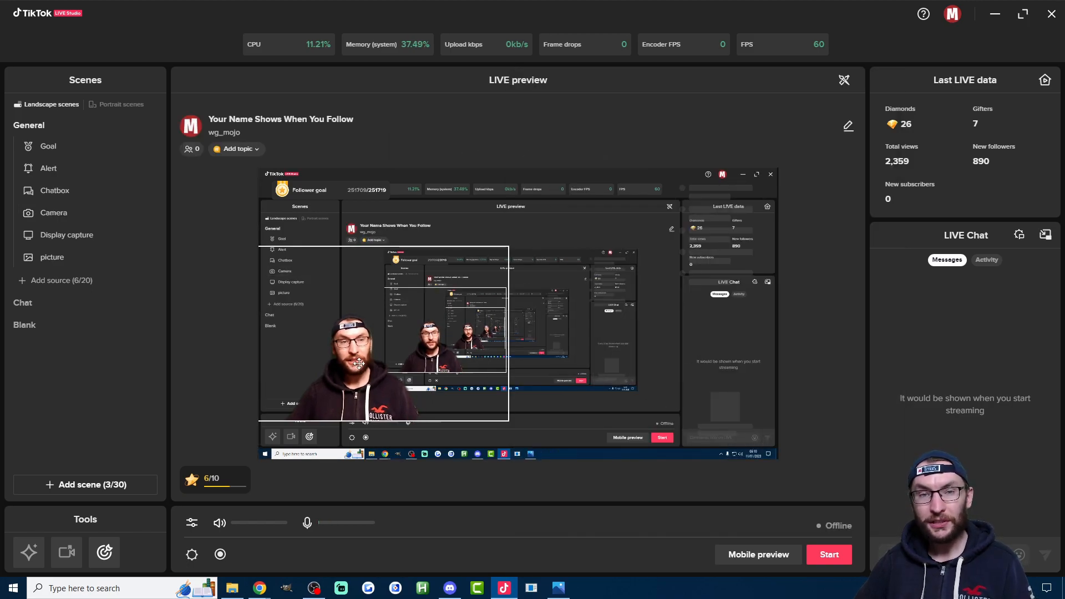
left_click_drag(349, 361, 309, 317)
left_click_drag(469, 296, 417, 301)
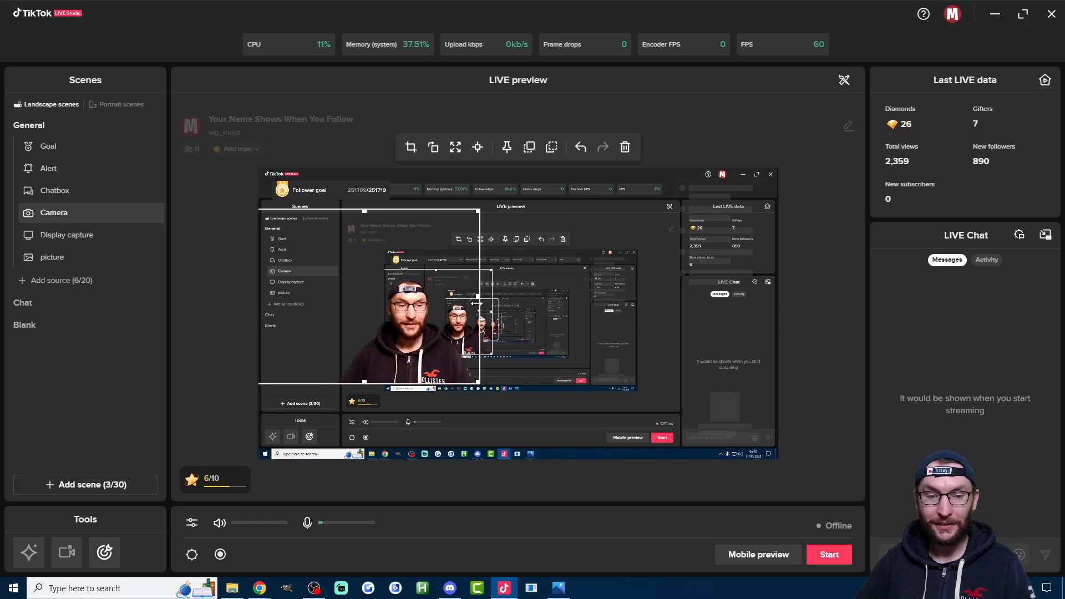
left_click_drag(313, 309, 403, 297)
left_click_drag(476, 210, 477, 264)
left_click_drag(478, 325, 334, 309)
left_click_drag(403, 366, 367, 339)
mouse_move(334, 298)
left_mouse_down()
mouse_move(334, 314)
mouse_move(330, 303)
left_mouse_up()
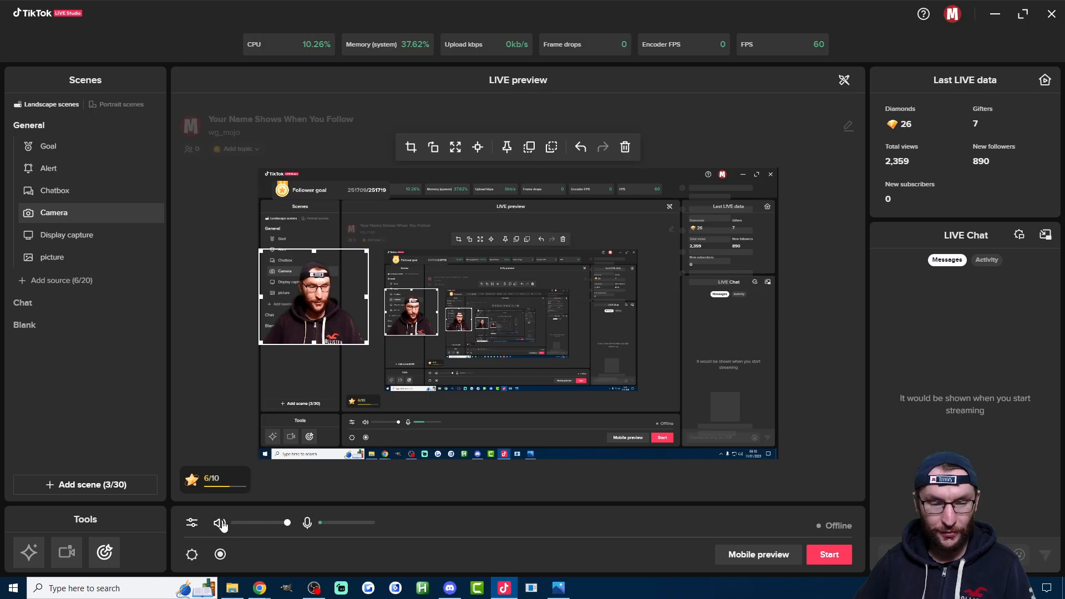
Step: Set the primary microphone's noise suppression on at the High level in the audio mixer and save it
left_click(191, 524)
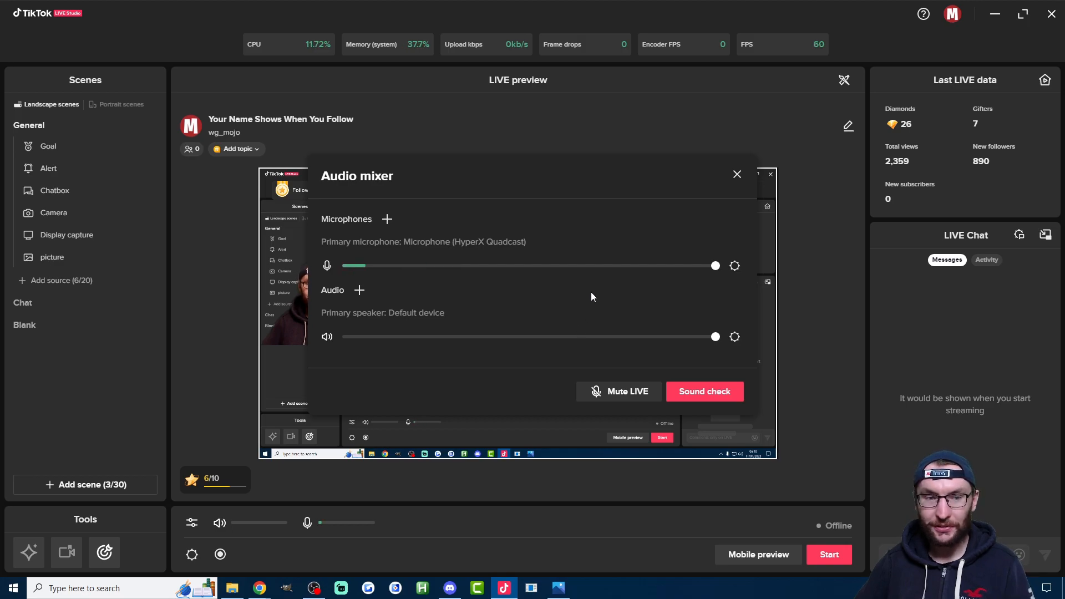
left_click(734, 266)
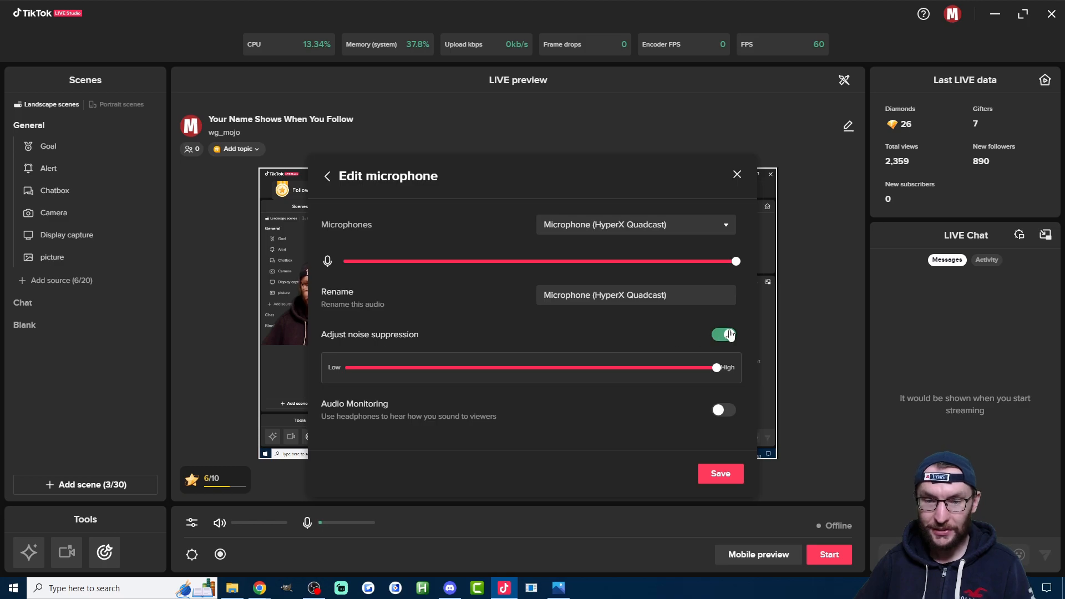
left_click_drag(322, 335, 440, 338)
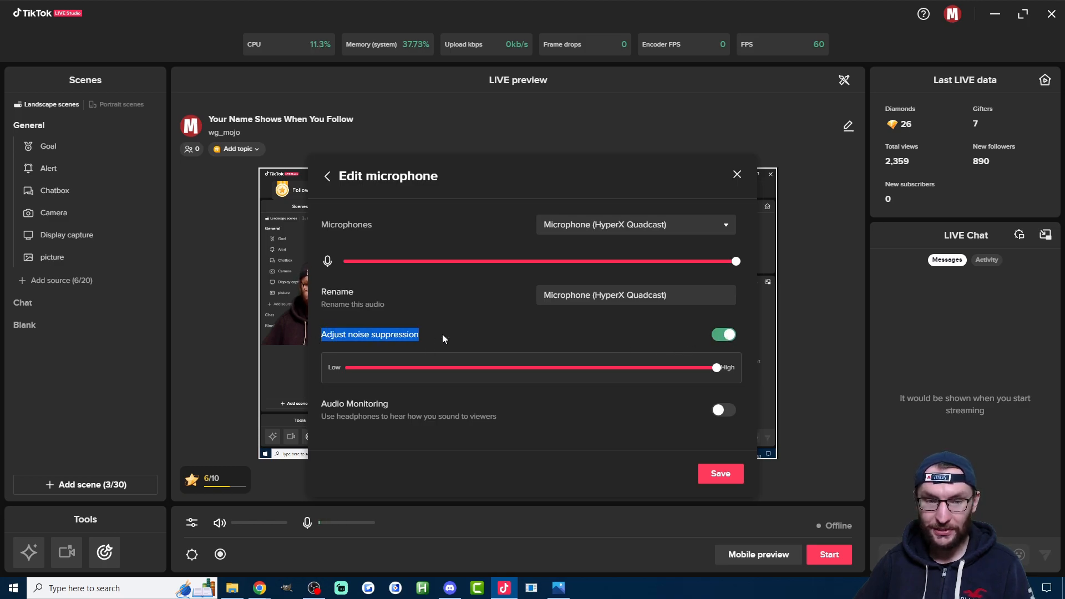
left_click(447, 337)
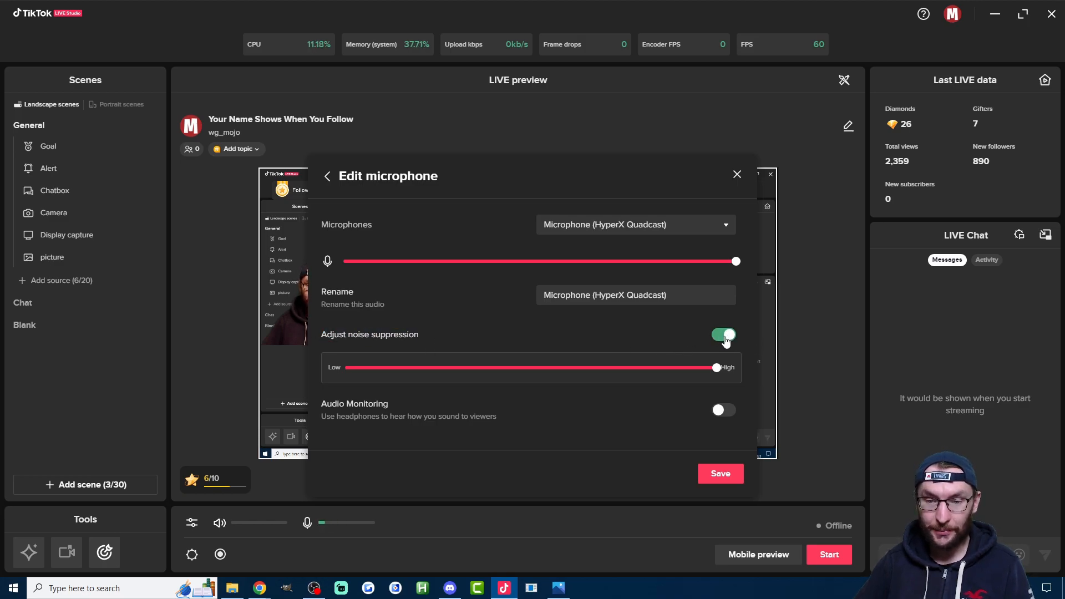
left_click(725, 336)
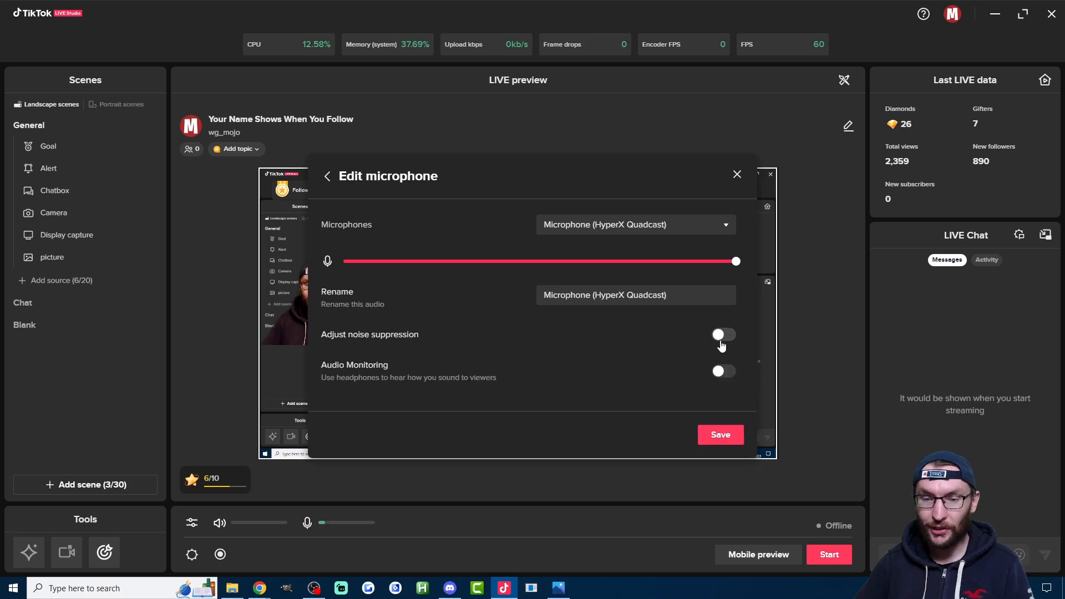
left_click(720, 337)
left_click_drag(530, 367, 759, 365)
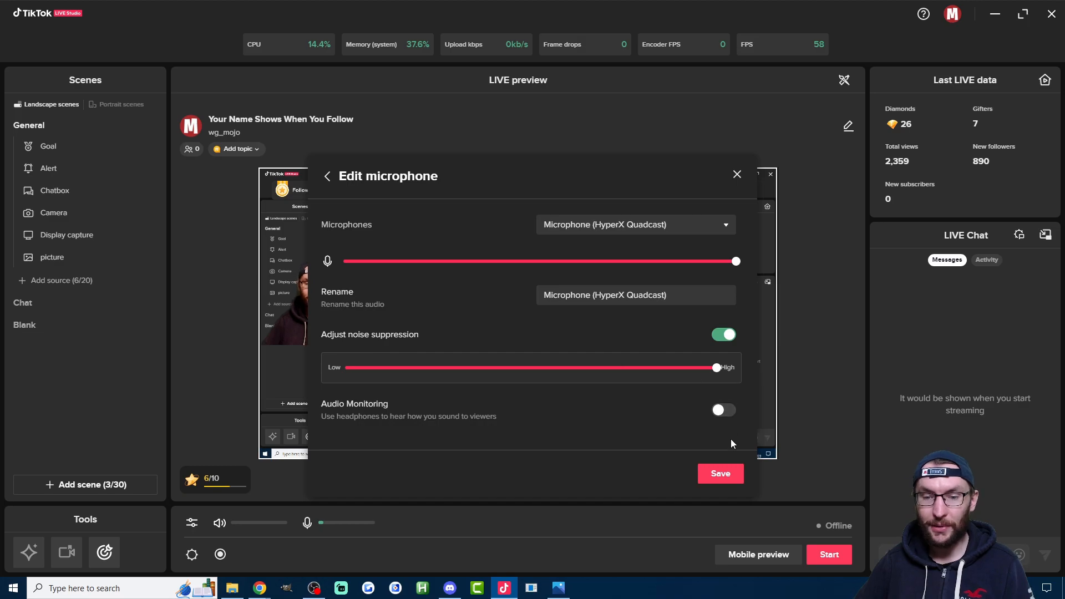
left_click(723, 472)
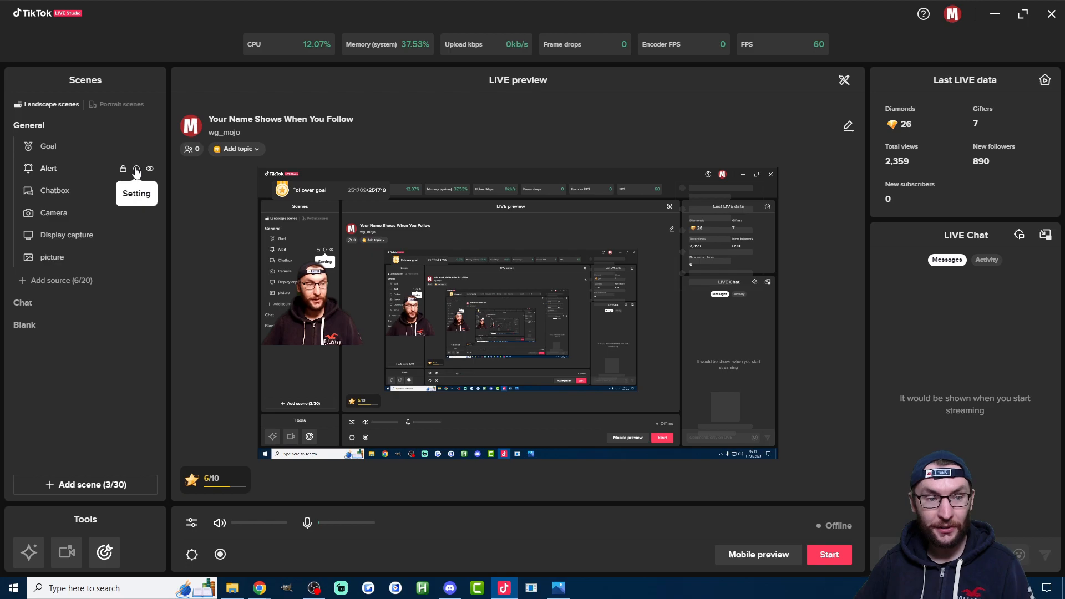
Step: Open the Alert source's settings, mute the preview sound and look through the follower, subscription, gift and general alert options
left_click(136, 169)
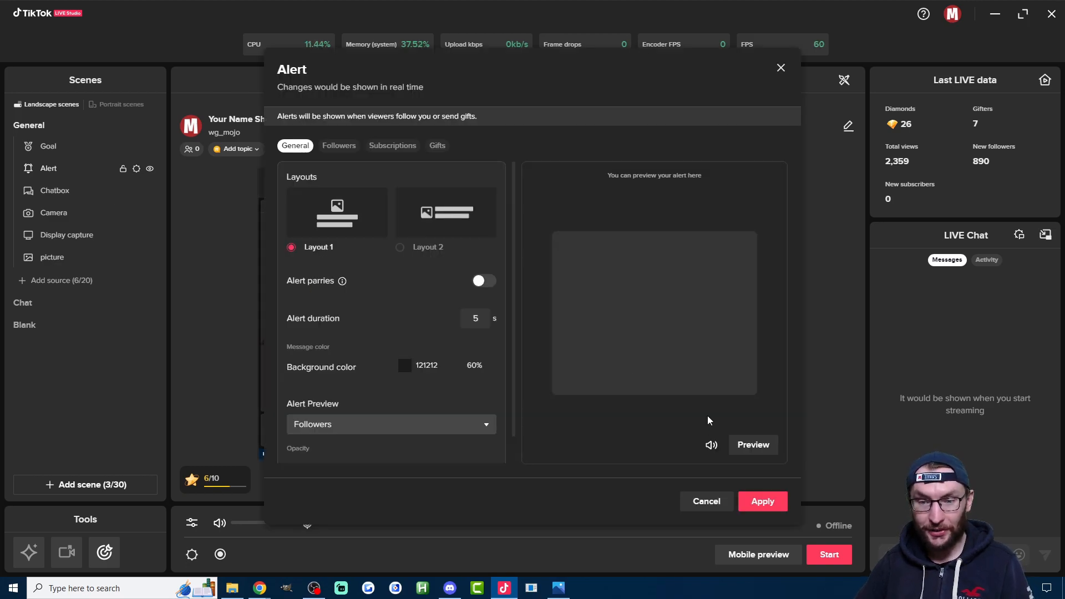
left_click(712, 446)
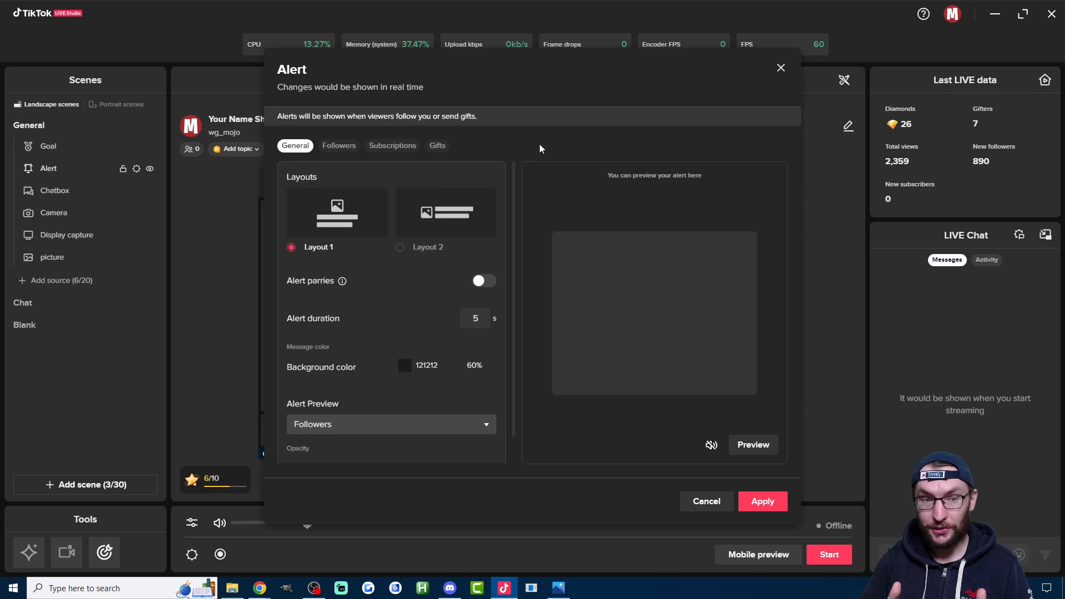
left_click(339, 146)
left_click(392, 146)
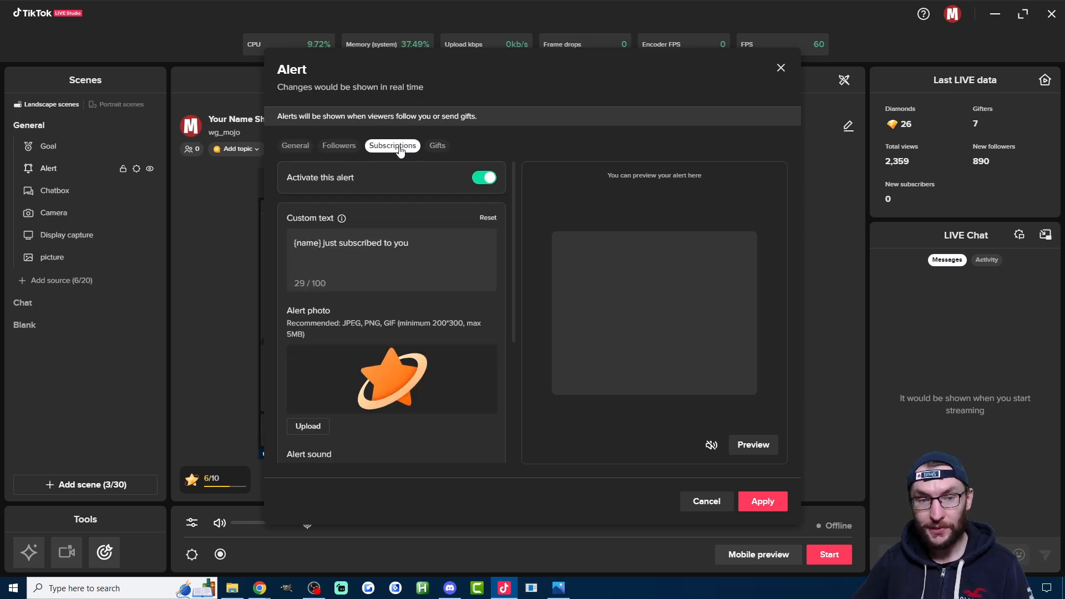
left_click(436, 146)
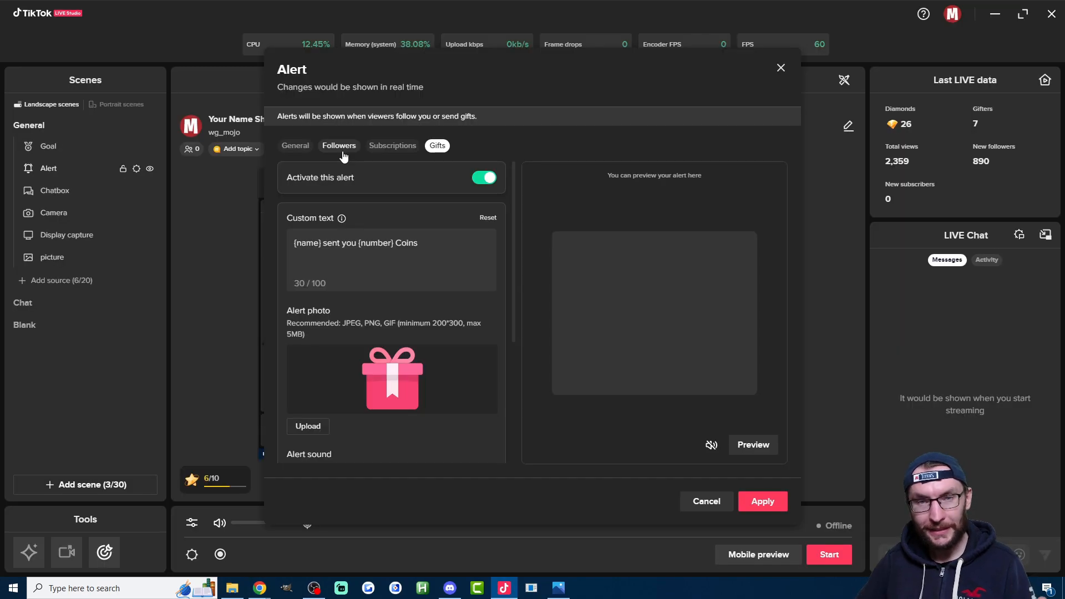
left_click(295, 146)
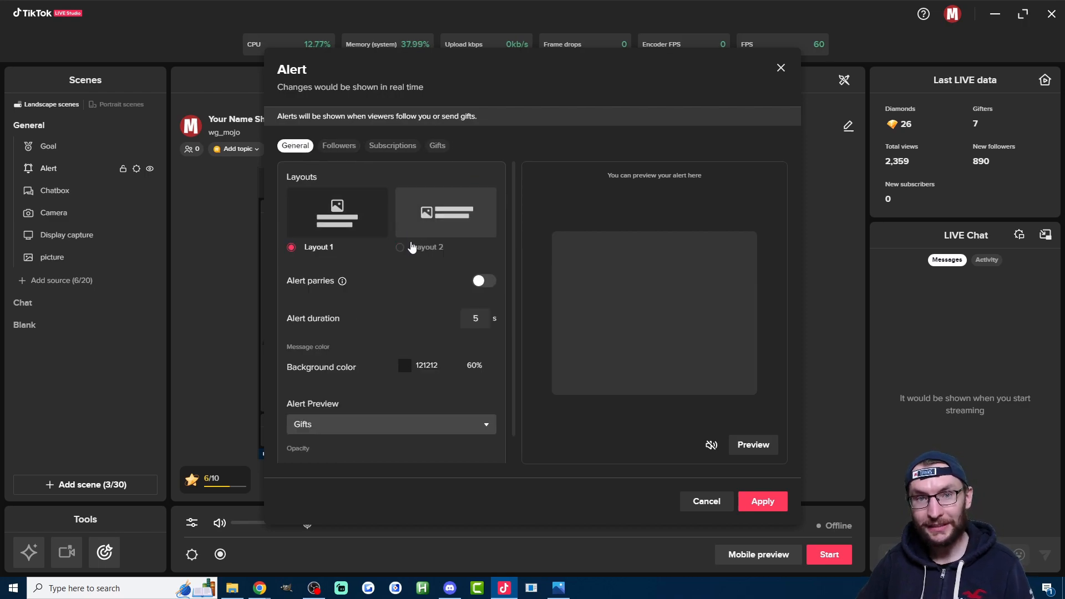
left_click(474, 316)
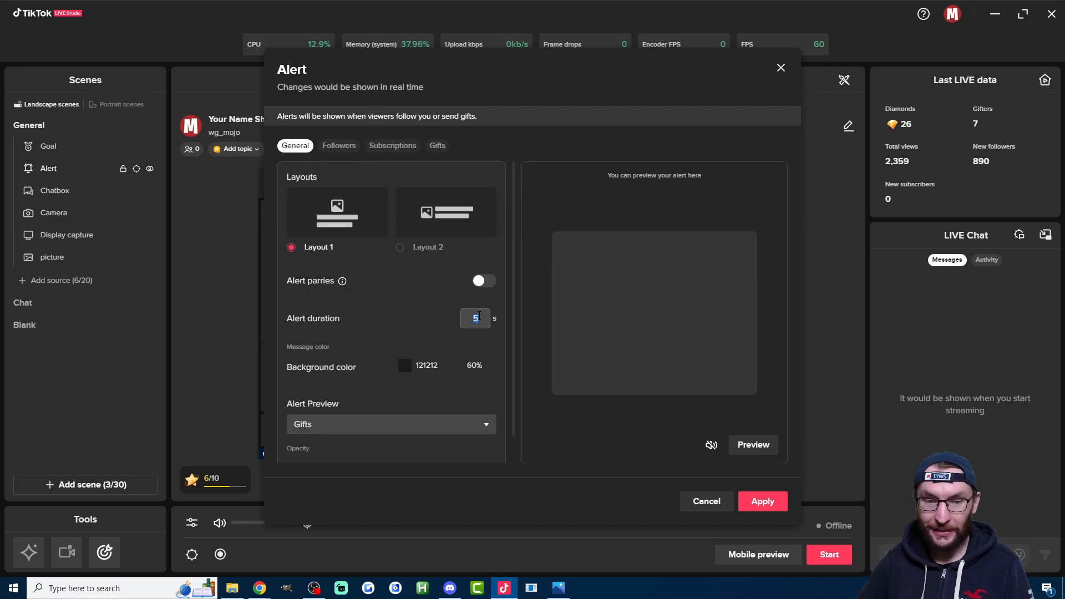
Step: Shorten the Followers alert's custom text to "{name} started following" and mute its alert sound
left_click(343, 147)
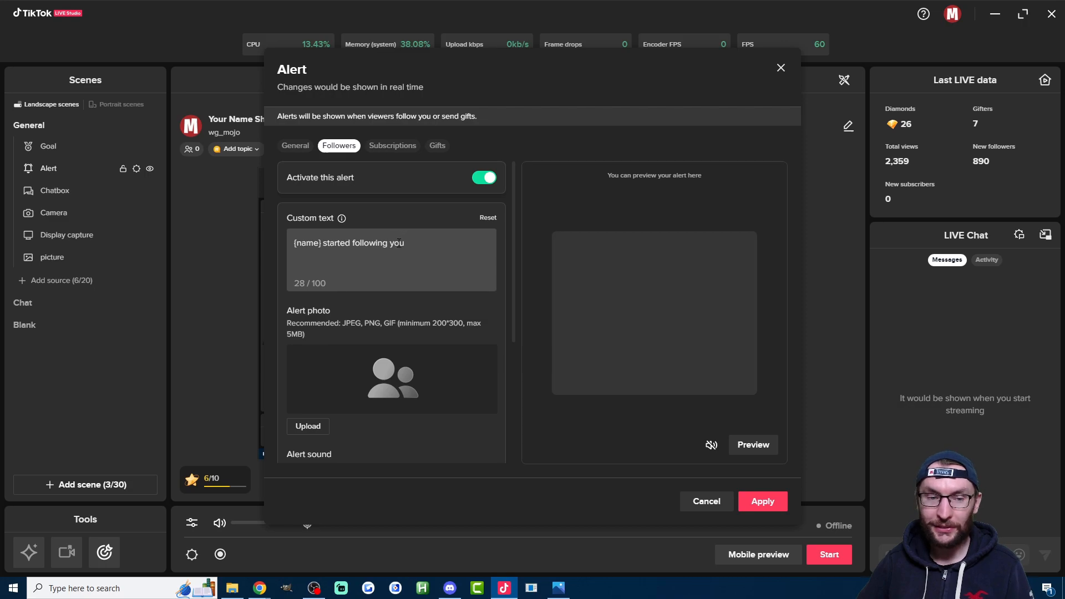
left_click_drag(405, 242, 281, 244)
left_click(338, 238)
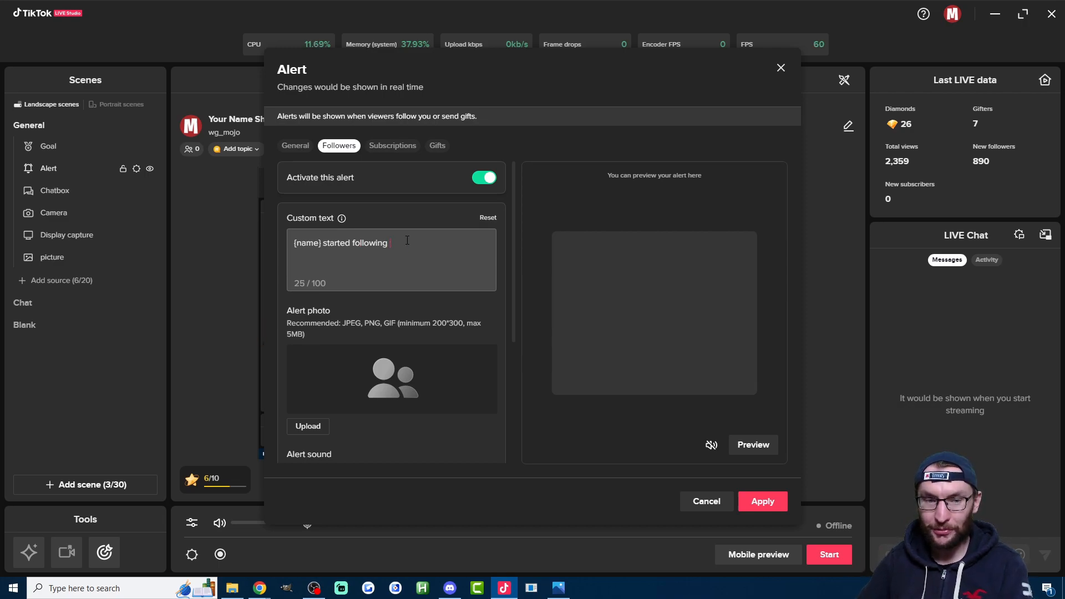
scroll(414, 288, "down", 1)
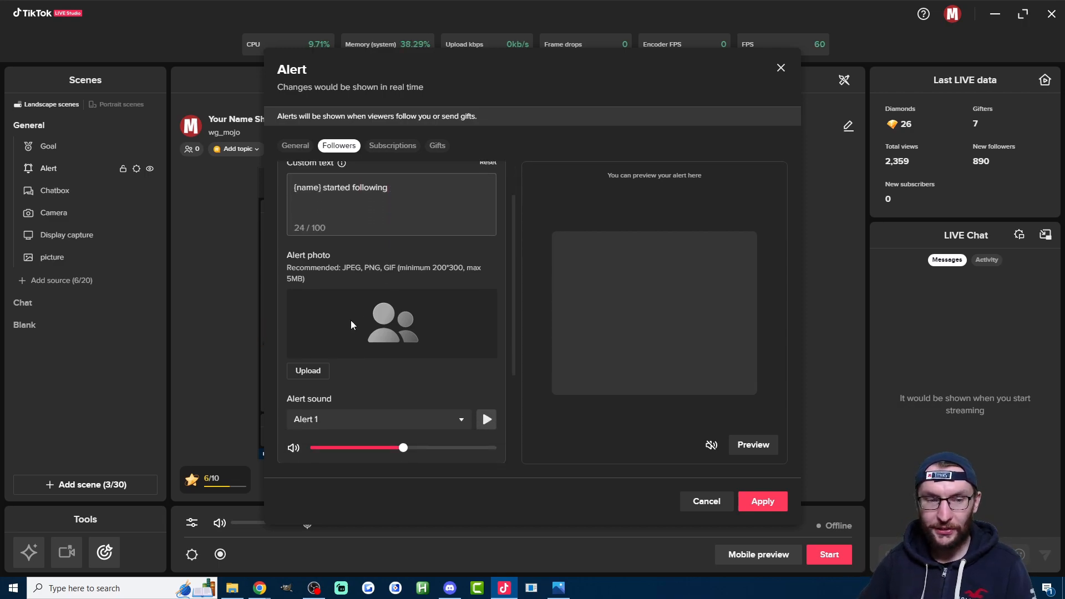
scroll(404, 319, "down", 3)
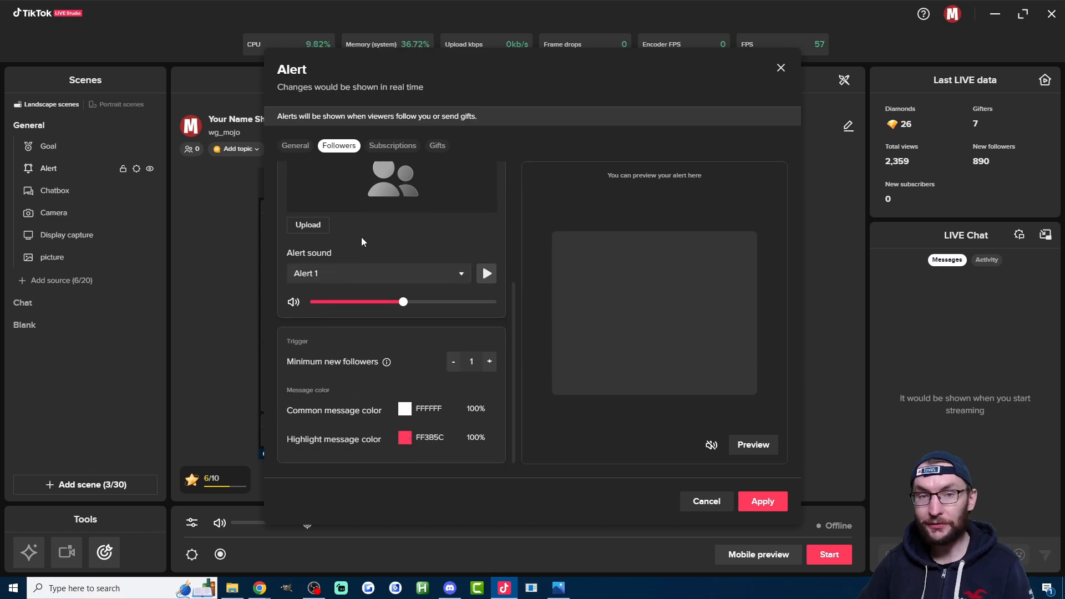
left_click(293, 301)
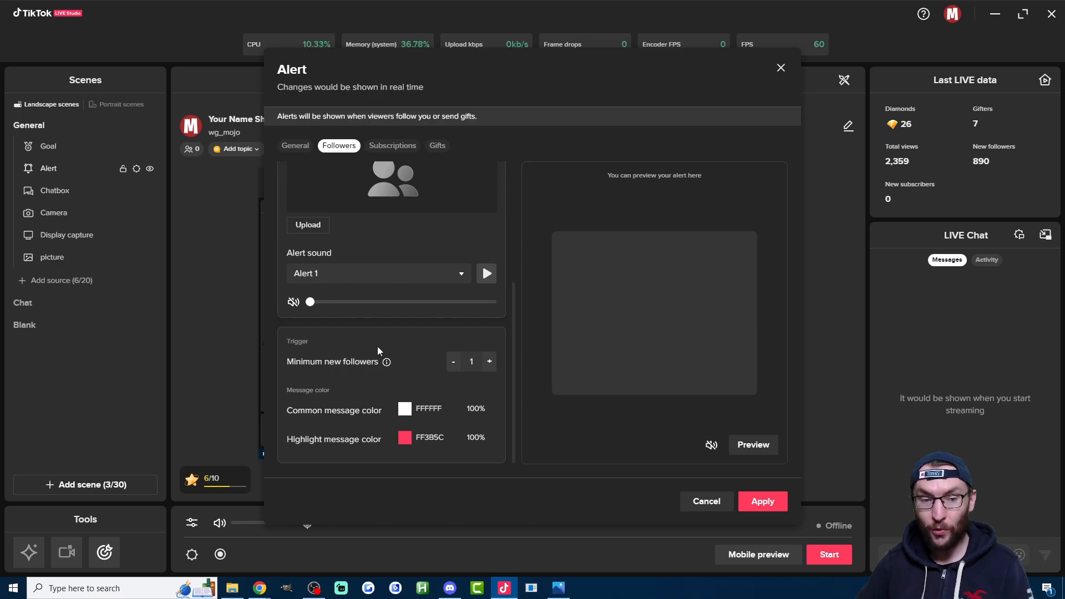
Step: Shorten the Subscriptions alert's custom text to "{name} just subscribed" and check its alert sound choices
left_click(392, 145)
left_click(398, 235)
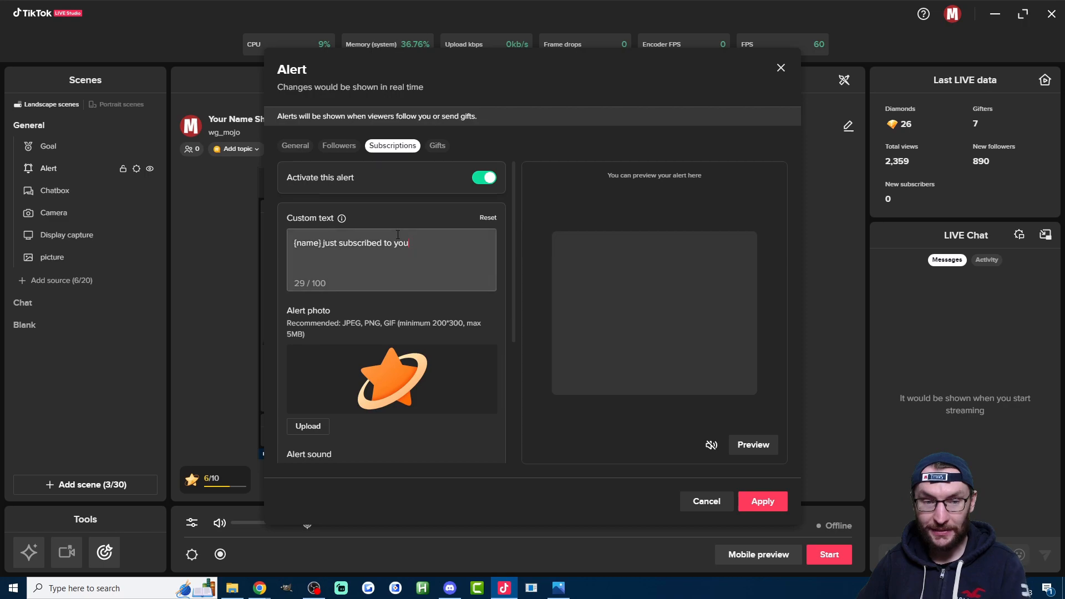
left_click_drag(383, 243, 409, 243)
key("BackSpace")
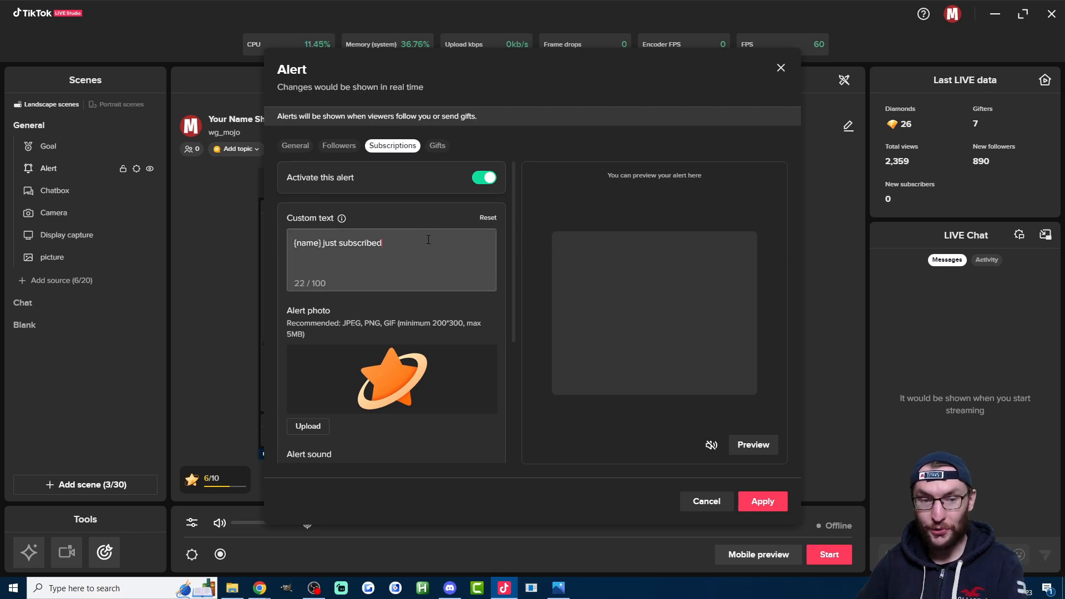
scroll(430, 310, "down", 4)
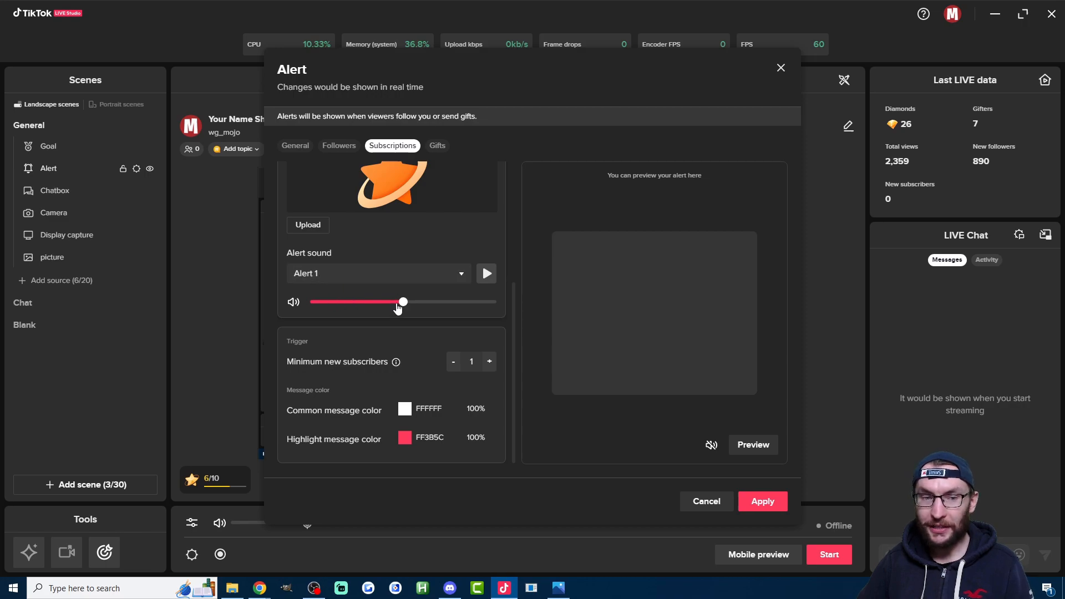
left_click(408, 272)
left_click(412, 243)
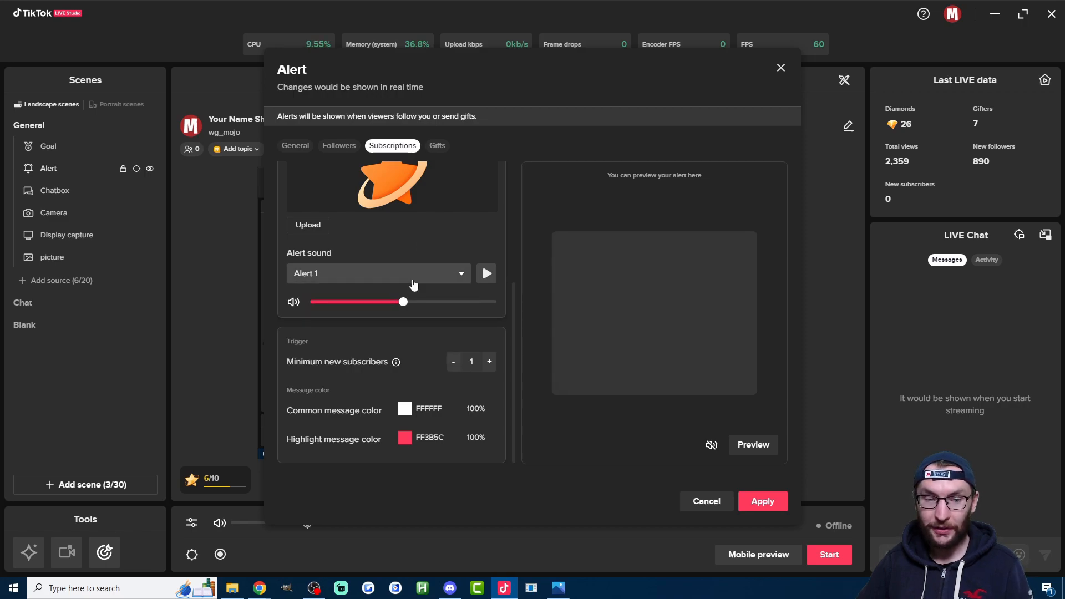
Step: Change the Gifts alert's custom text to "{name} sent {number} Coins", apply the Alert settings and acknowledge the reminder
left_click(438, 146)
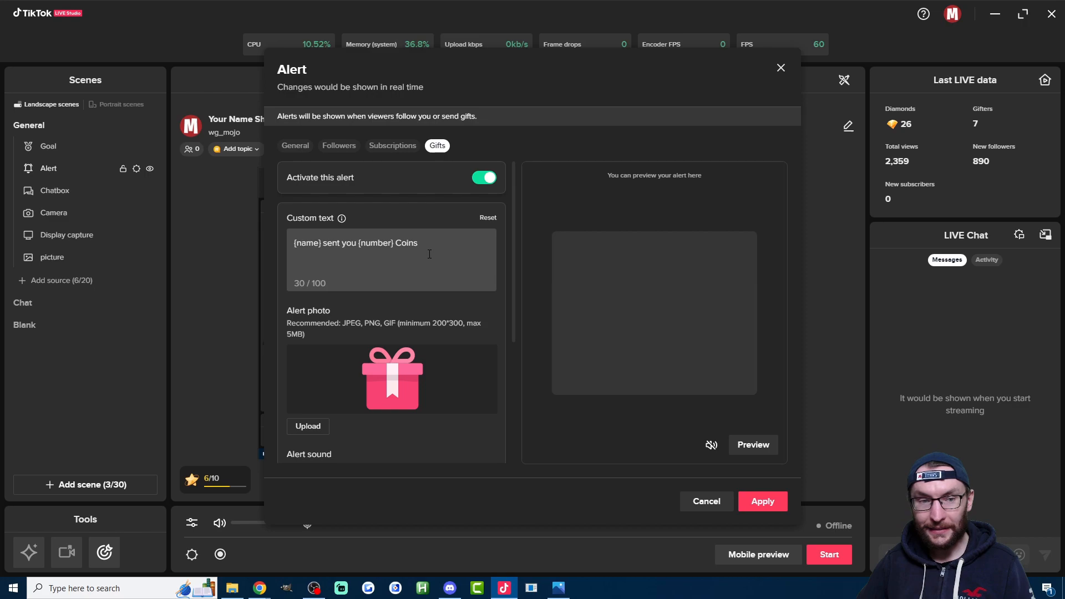
double_click(351, 242)
key("BackSpace")
key("BackSpace")
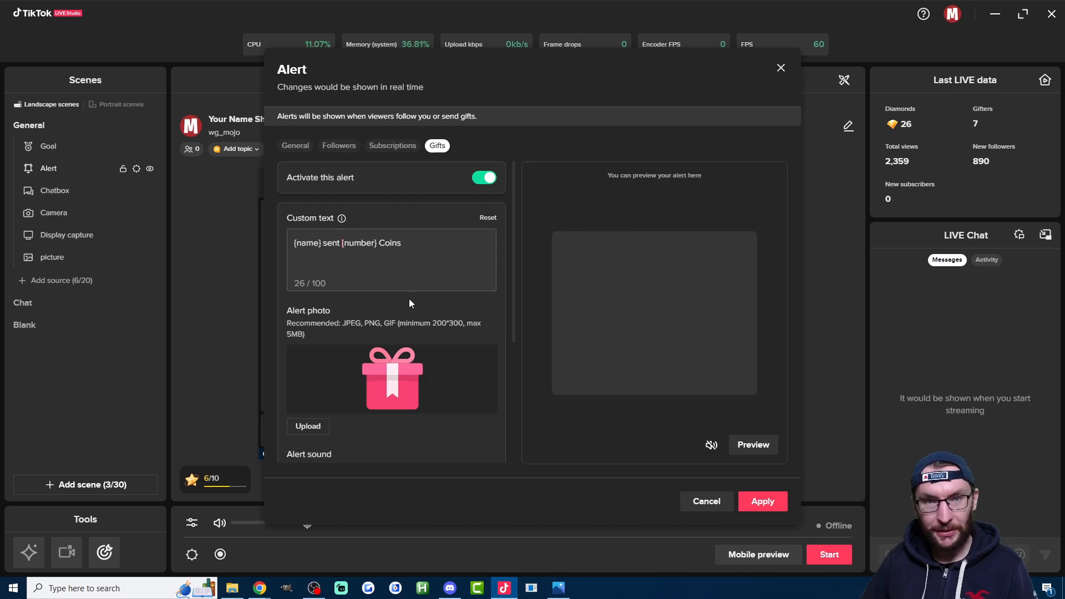
left_click(770, 504)
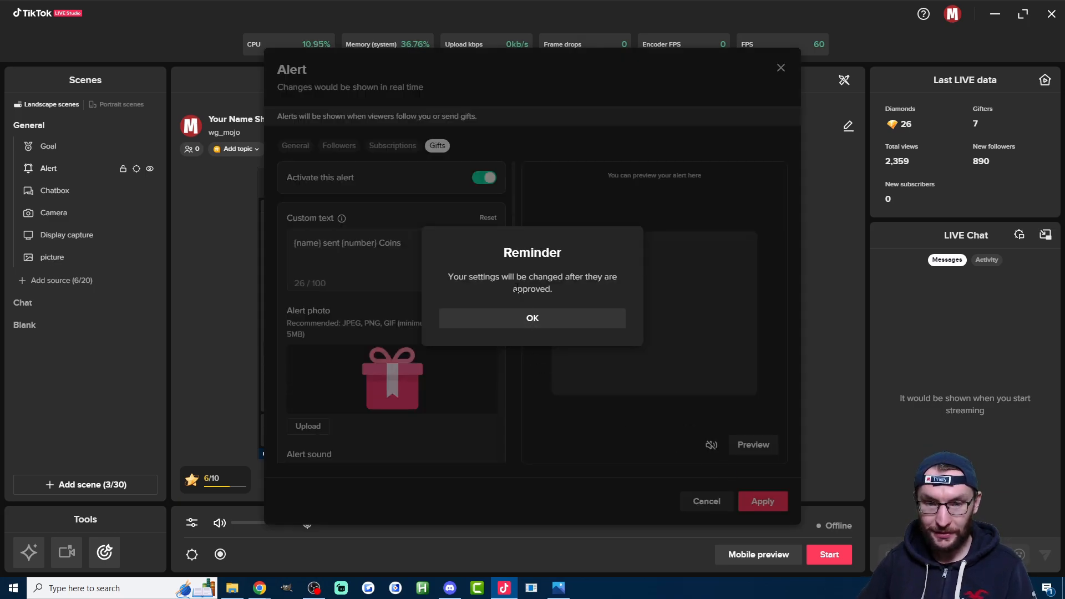
left_click(542, 316)
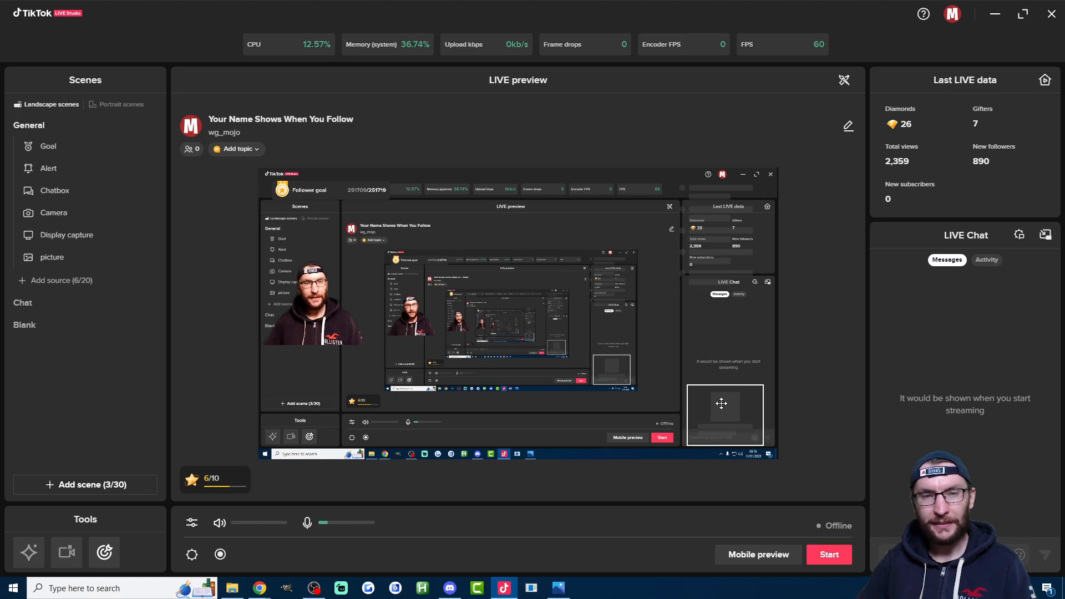
Step: Move the Alert source from the lower right corner of the live preview to its top centre
left_click(53, 170)
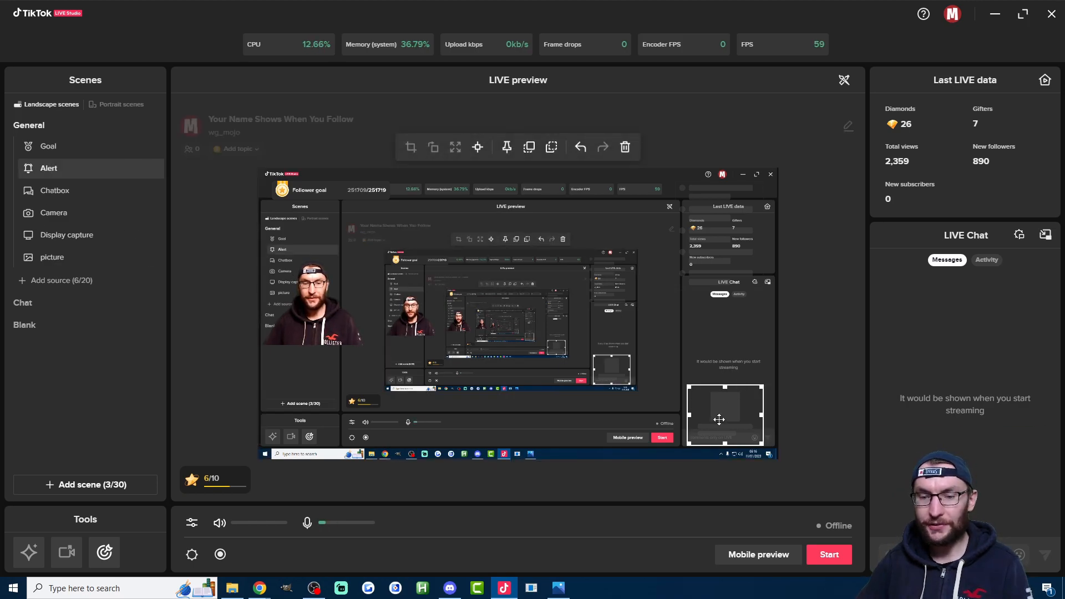
left_click_drag(720, 415, 468, 257)
mouse_move(495, 222)
left_mouse_down()
mouse_move(503, 226)
mouse_move(504, 216)
left_mouse_up()
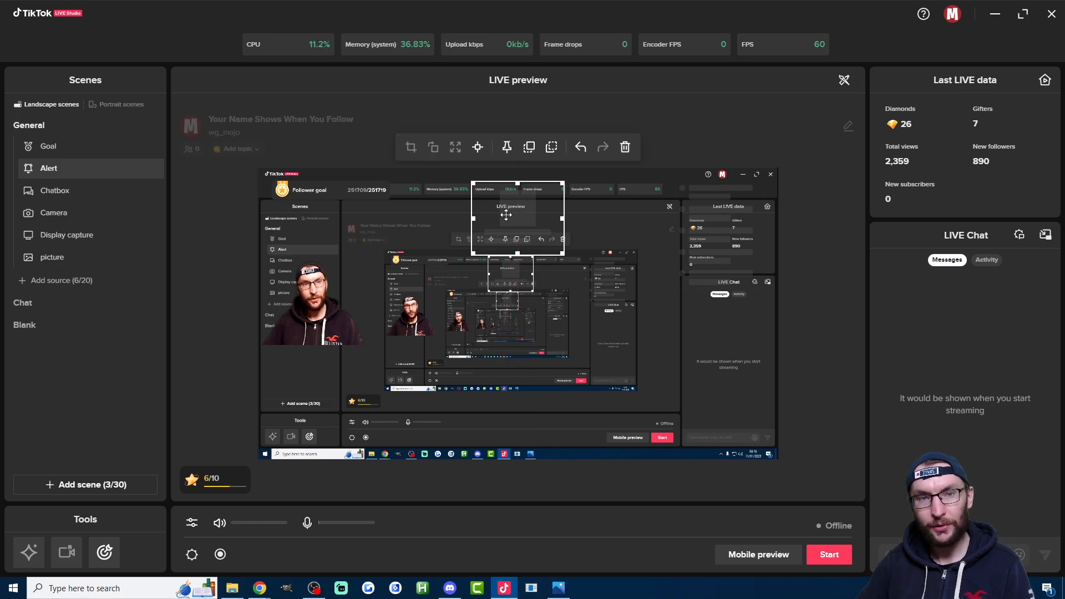
Step: Move the Goal source from the canvas's upper left corner to just beneath the camera image
left_click(308, 189)
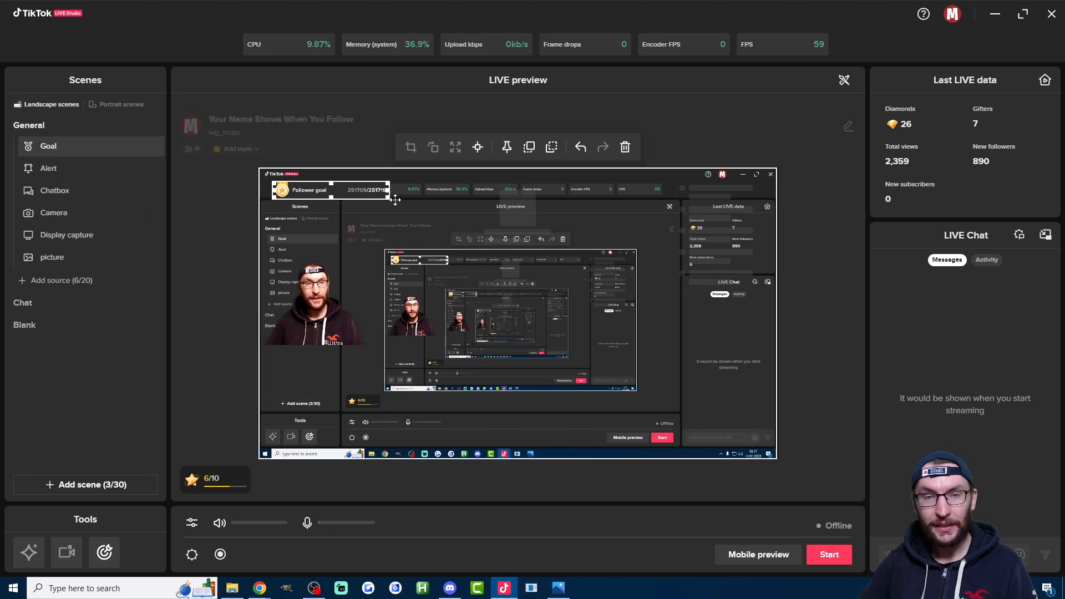
right_click(55, 145)
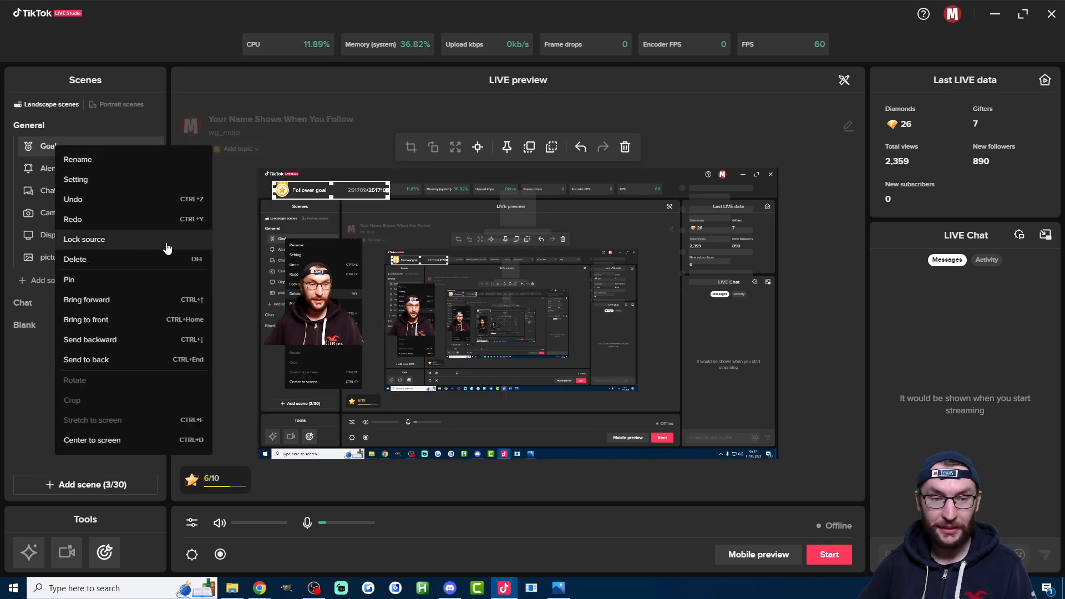
left_click(307, 191)
left_click_drag(307, 190, 287, 352)
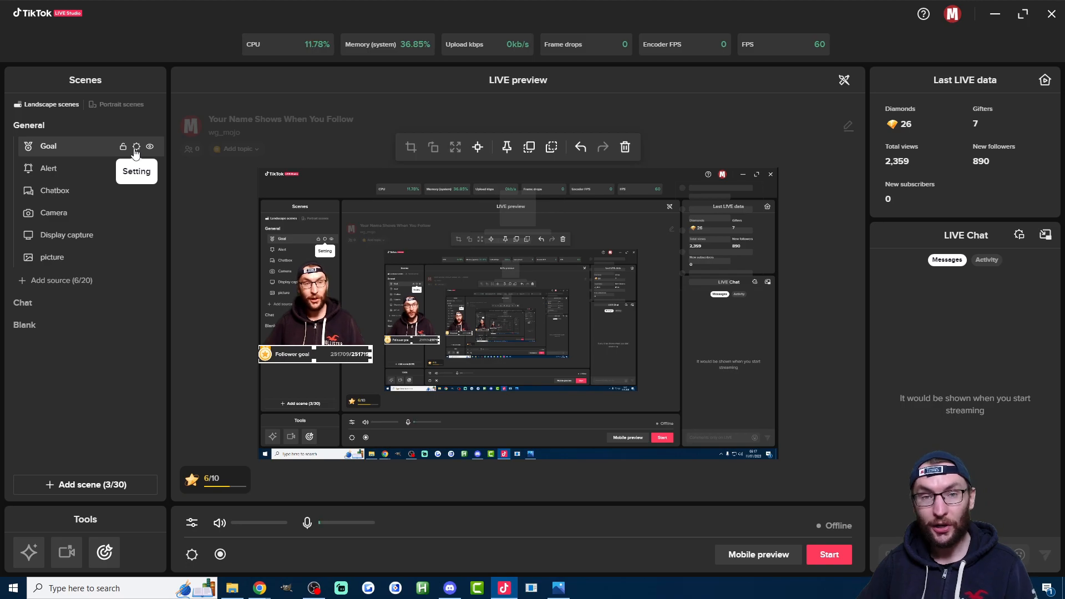
Step: Open the Goal source's settings and look through the Subscribers and Gifts goal types before returning to Followers
left_click(136, 147)
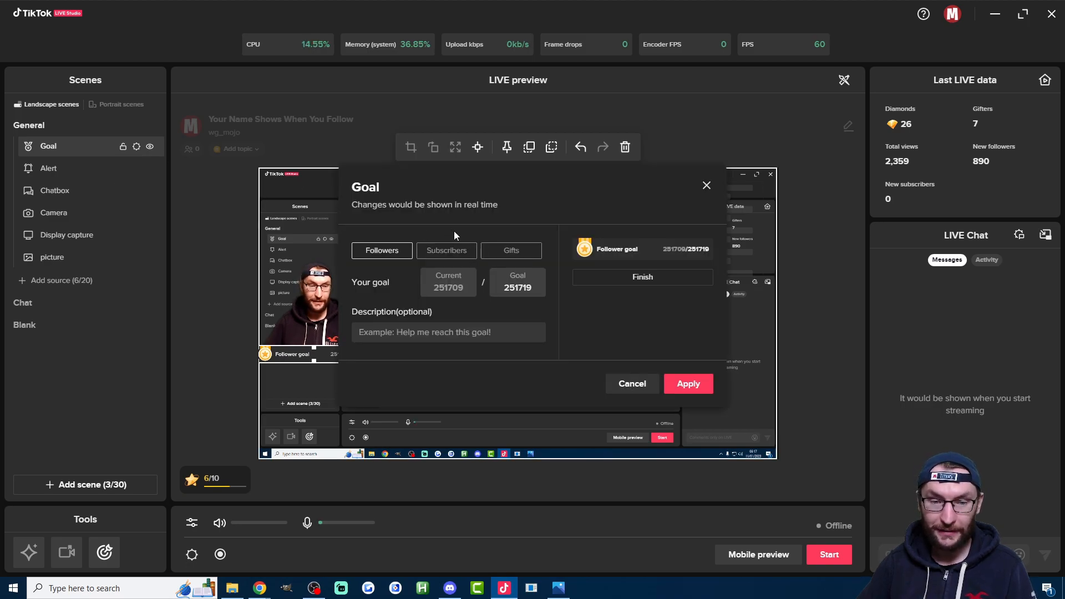
left_click_drag(489, 188, 659, 193)
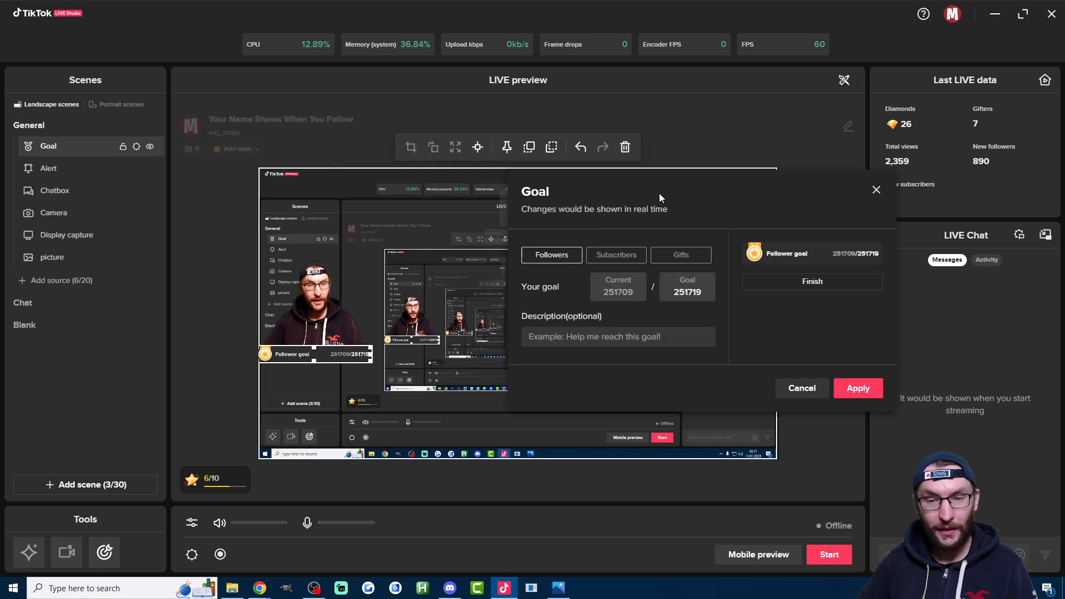
left_click(619, 256)
left_click(692, 259)
left_click(577, 257)
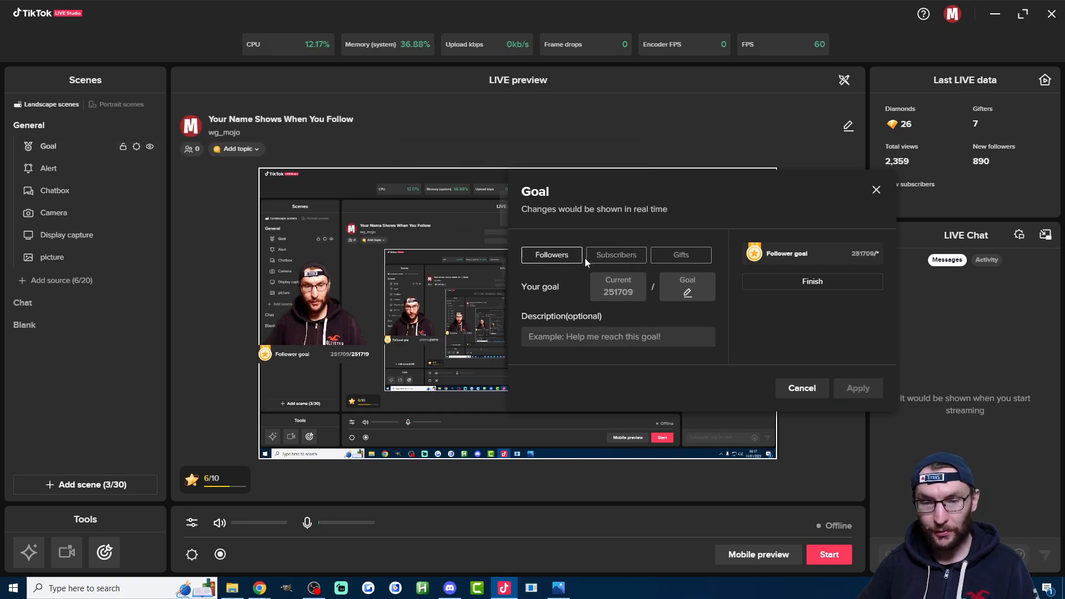
Step: Set the follower goal to 300000, leave its description empty and apply the Goal settings
type("0")
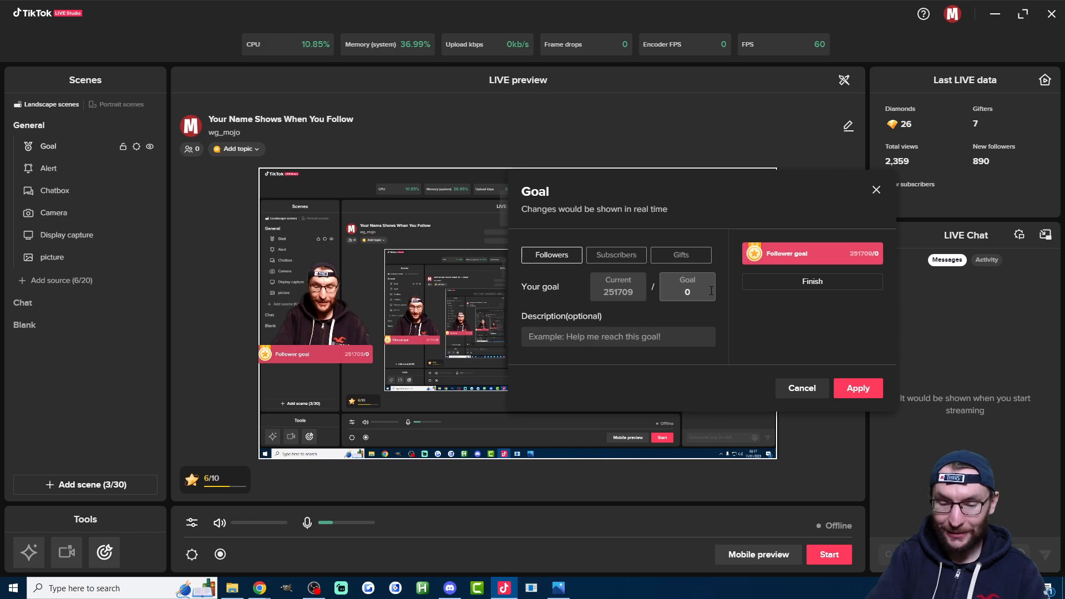
type("00")
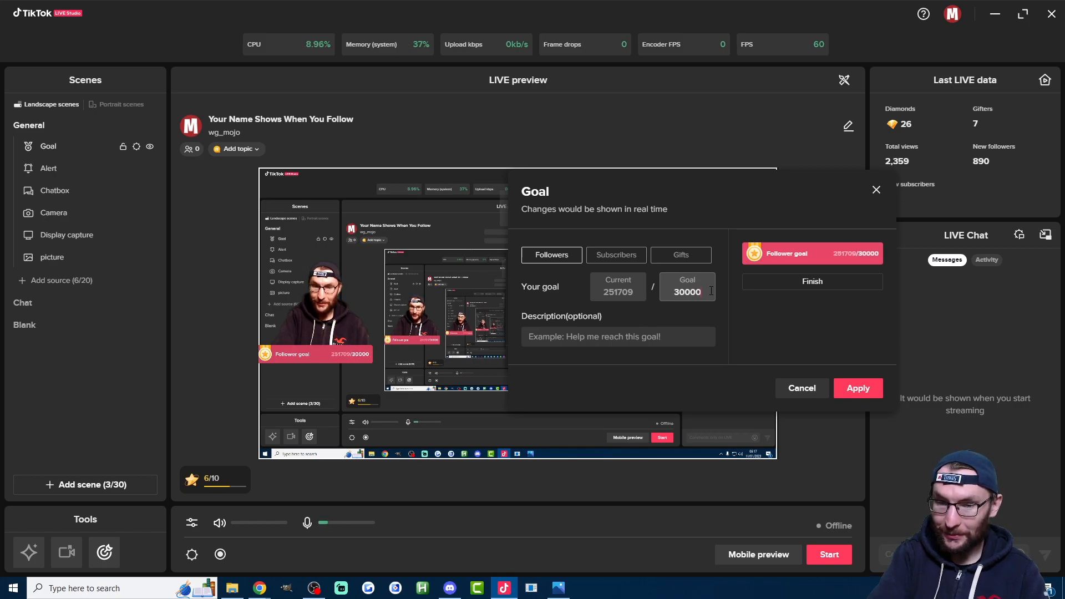
type("0")
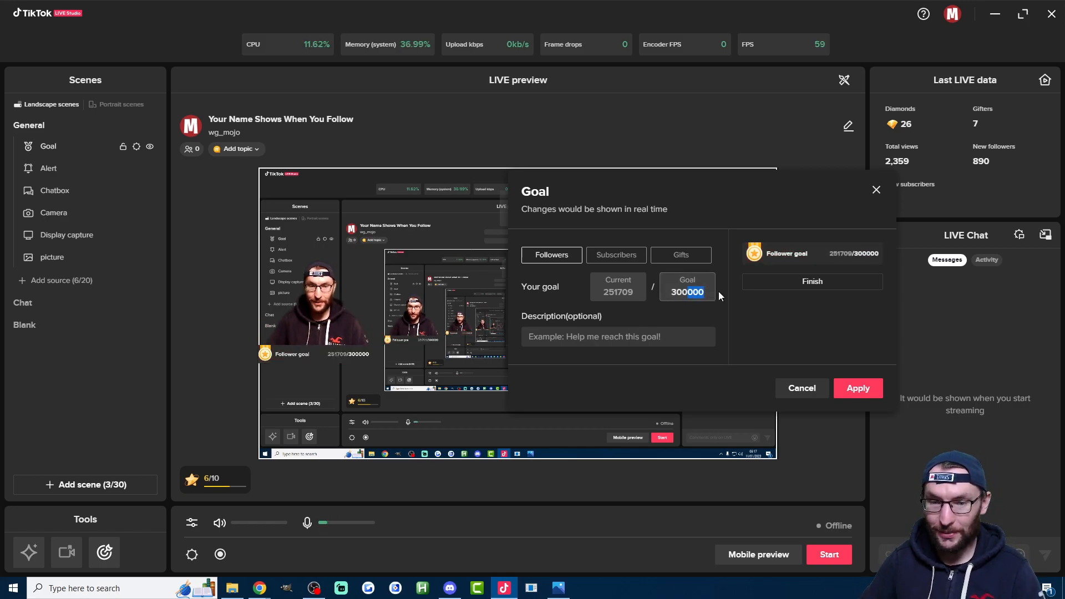
left_click(617, 336)
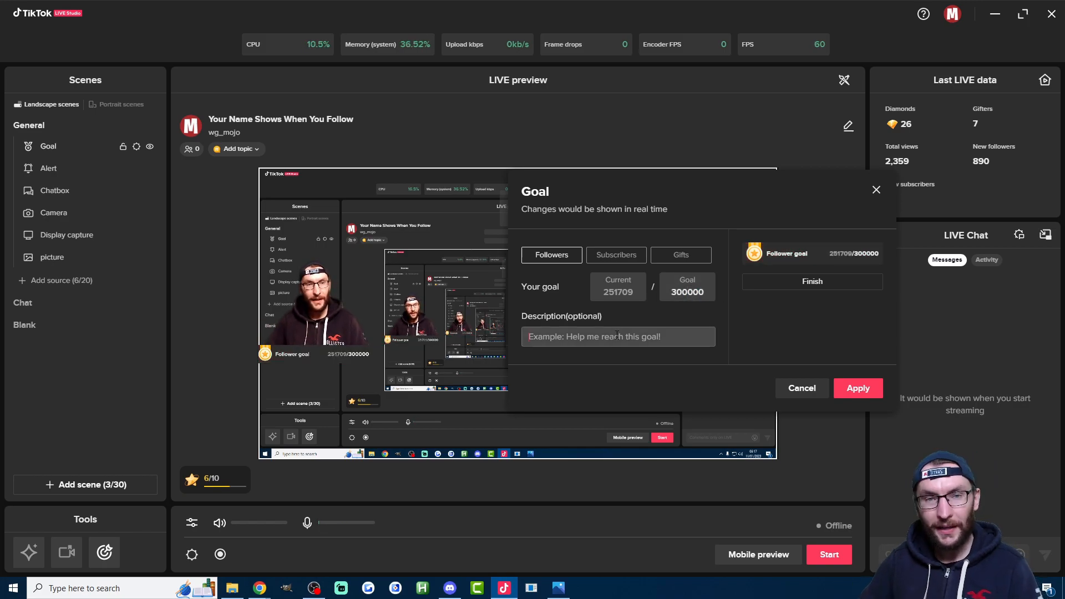
type("H")
double_click(578, 333)
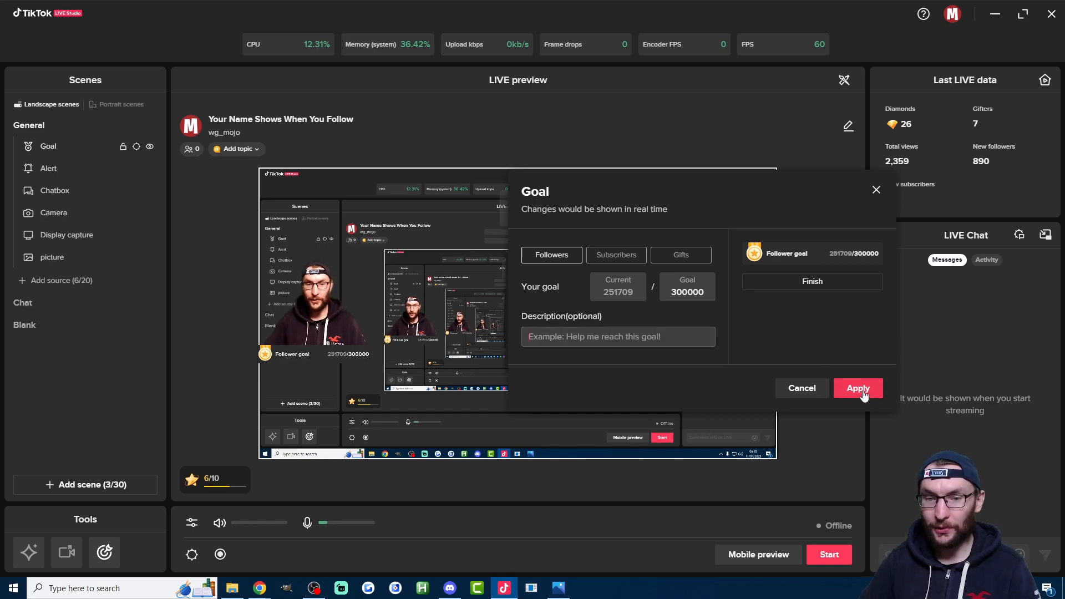
left_click(859, 388)
Step: Fit the follower goal bar directly beneath the camera image and realign the display capture with the canvas
left_click_drag(329, 356, 327, 349)
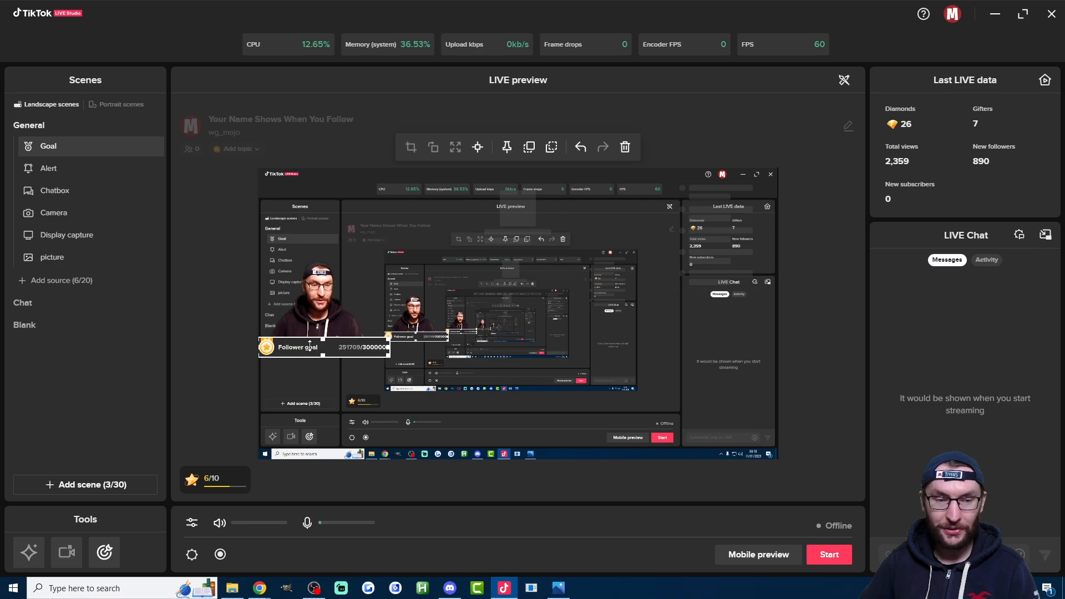
left_click_drag(393, 348, 389, 348)
left_click(345, 350)
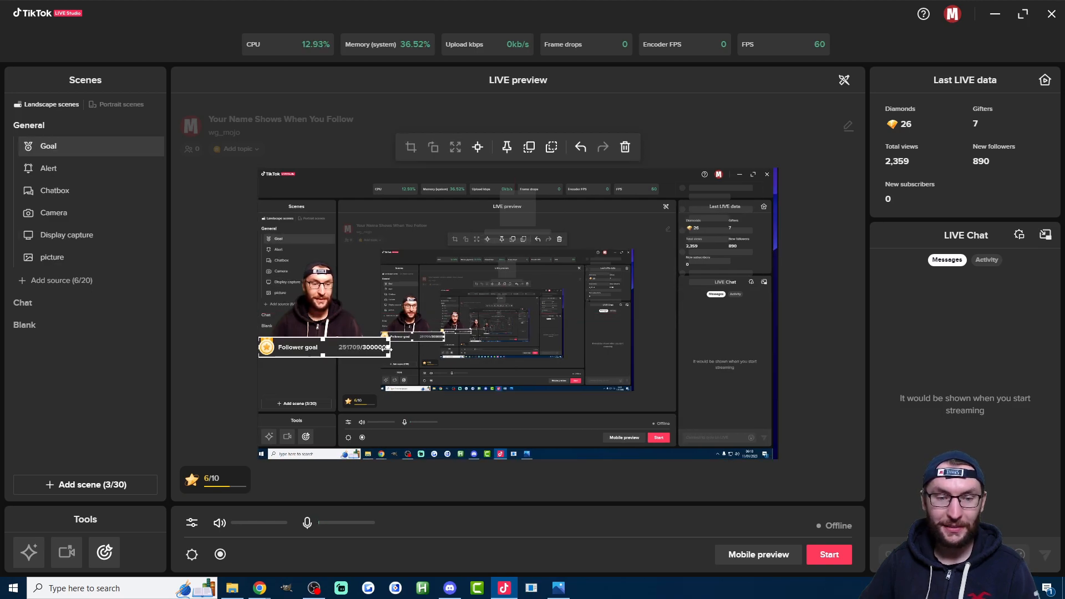
left_click_drag(732, 411, 732, 405)
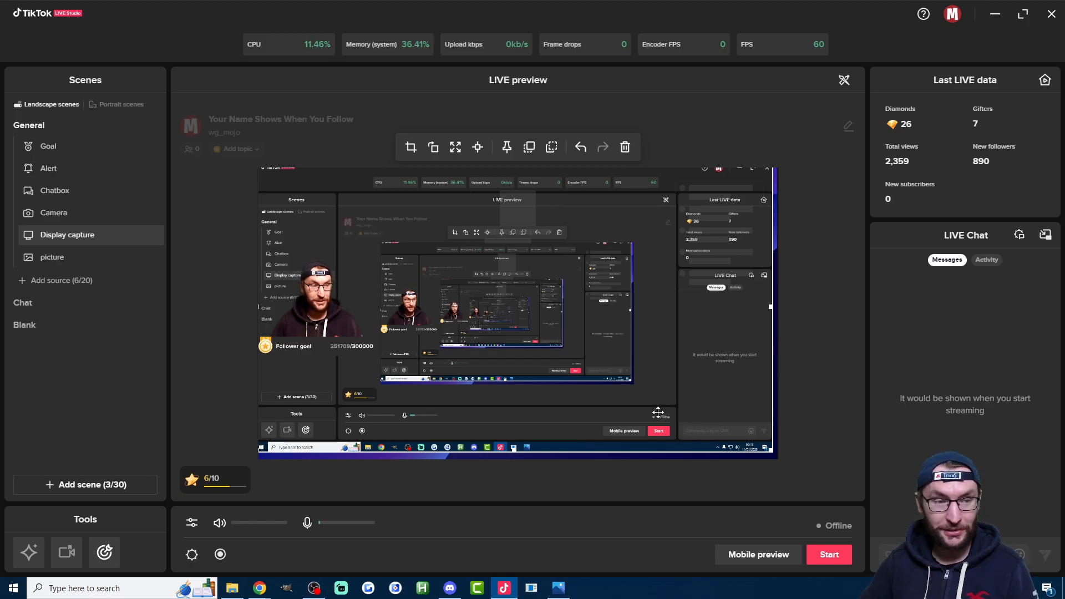
left_click_drag(693, 418, 694, 424)
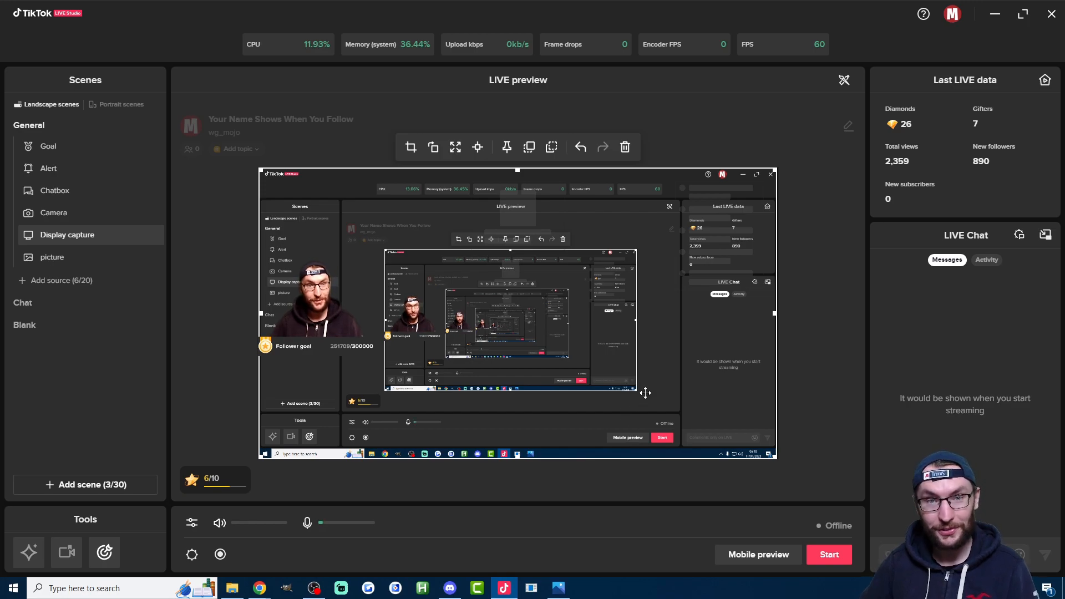
Step: Open the Chatbox source's settings and change its theme to White
left_click(716, 240)
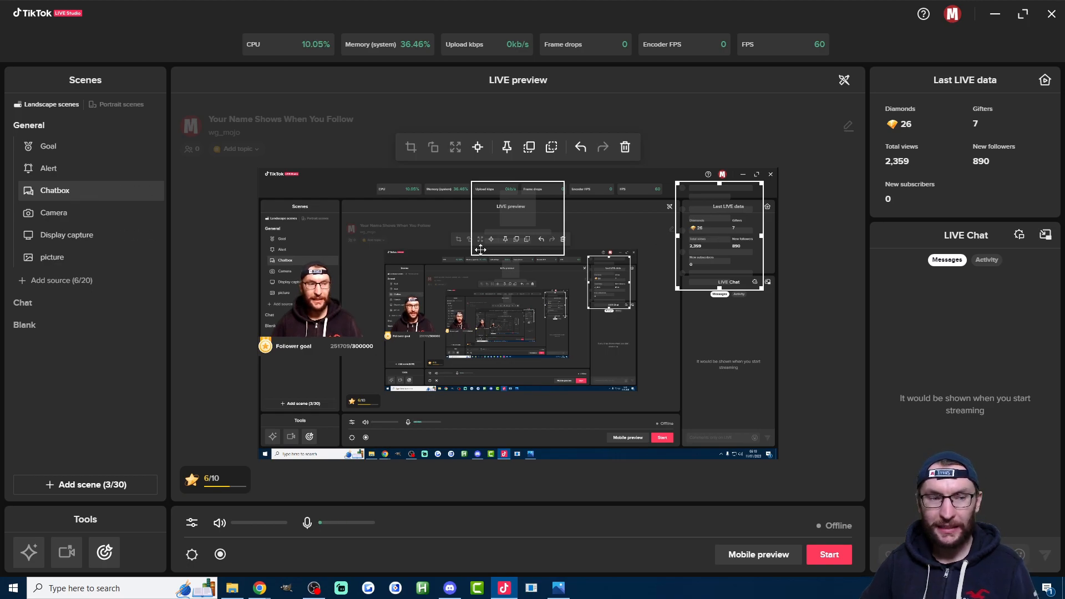
right_click(57, 192)
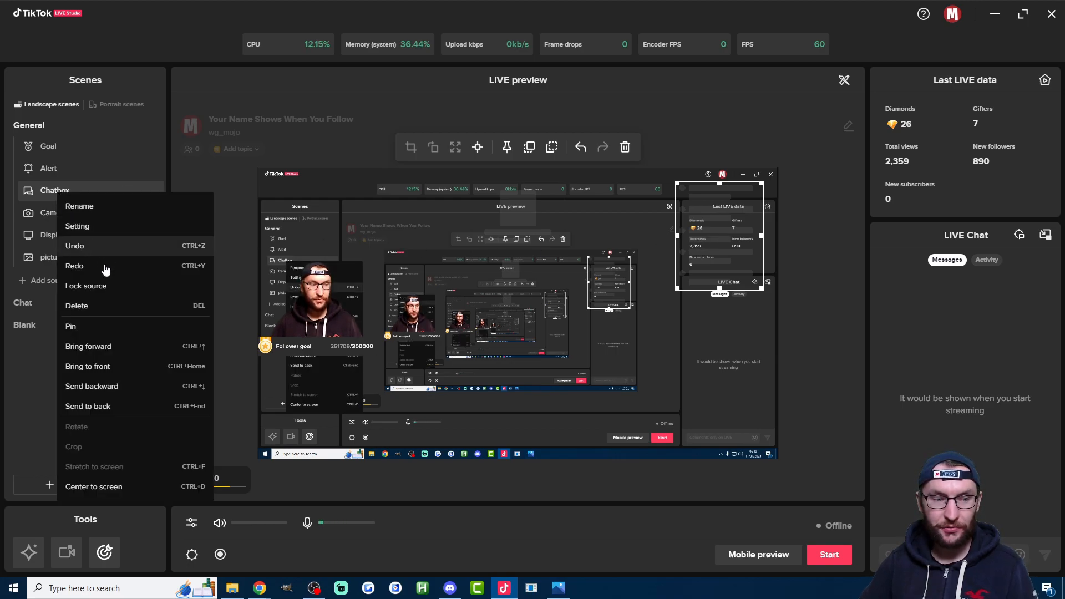
left_click(9, 389)
left_click(111, 190)
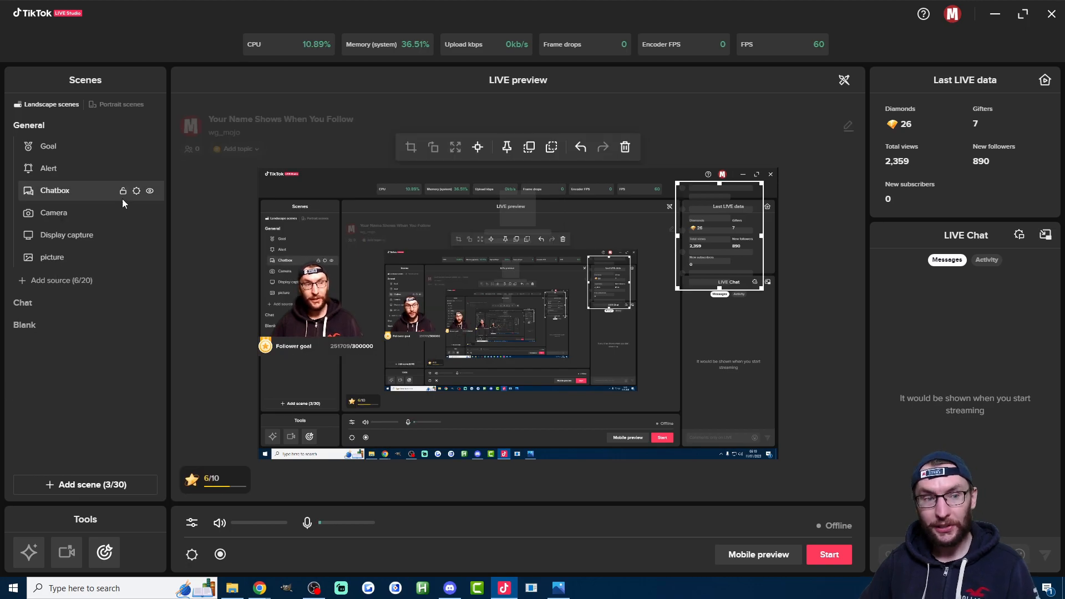
left_click(137, 191)
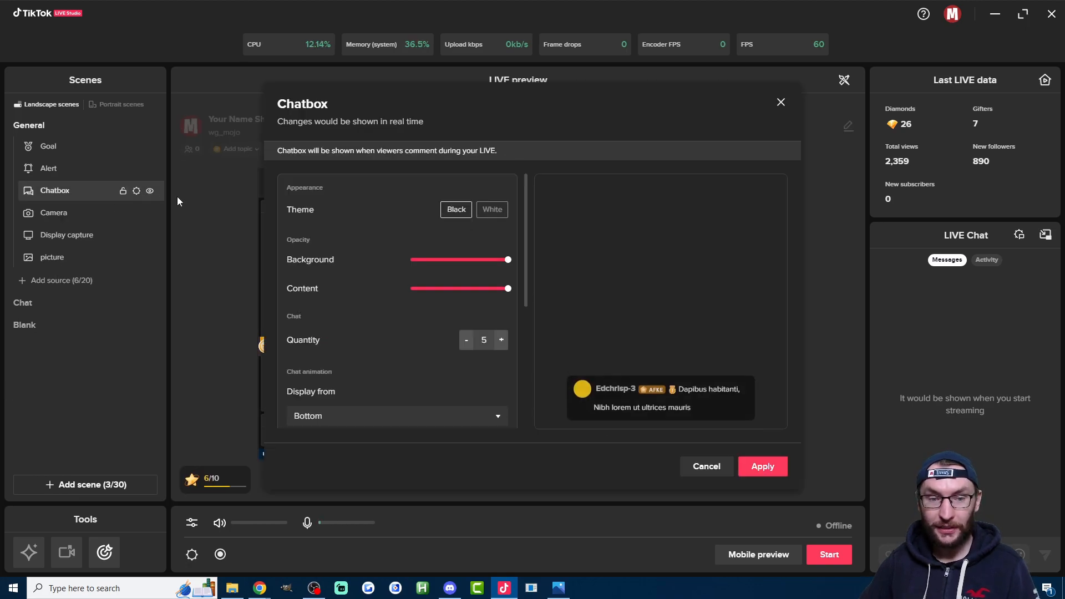
scroll(443, 271, "down", 1)
scroll(455, 283, "up", 1)
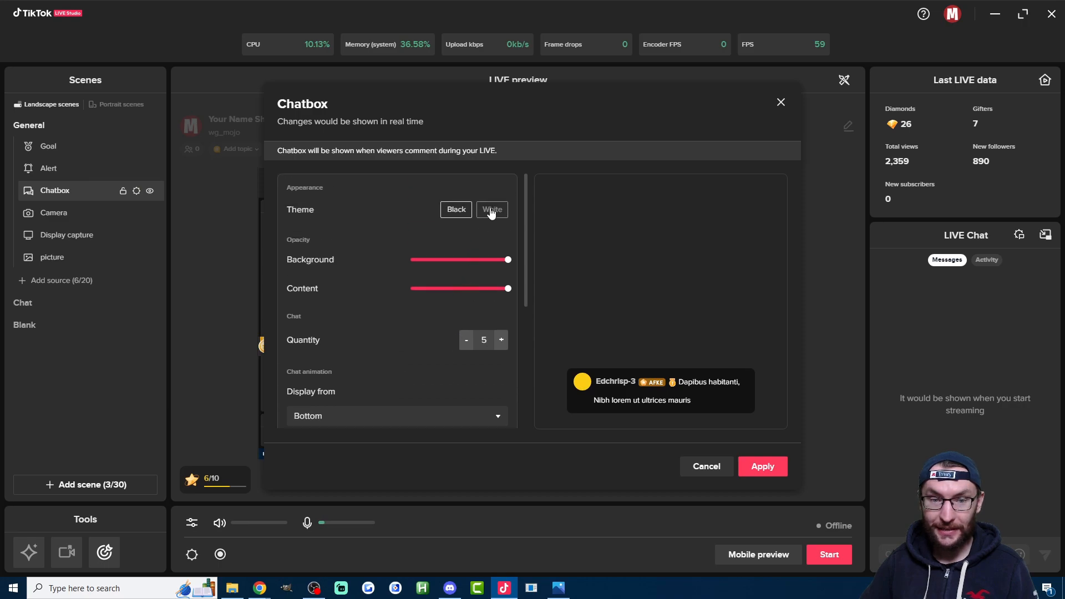
left_click(492, 208)
scroll(414, 313, "down", 2)
scroll(414, 312, "down", 2)
scroll(431, 295, "up", 1)
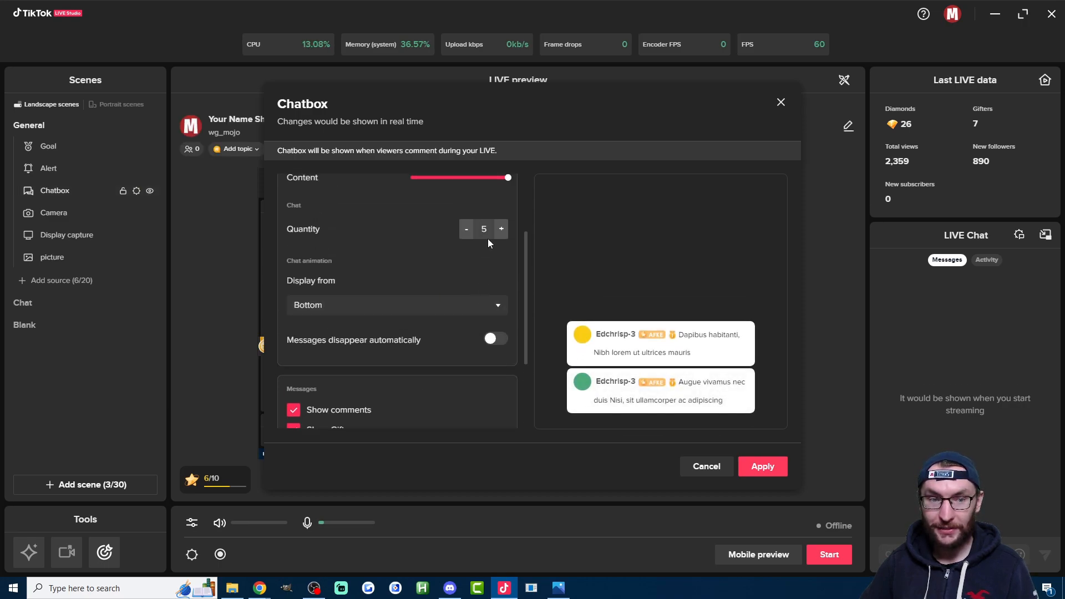
Step: Raise the Chatbox's chat quantity, review the message types it shows and apply the settings
left_click(501, 229)
left_click(500, 229)
left_click(501, 229)
left_click(501, 229)
left_click(501, 229)
scroll(405, 301, "down", 2)
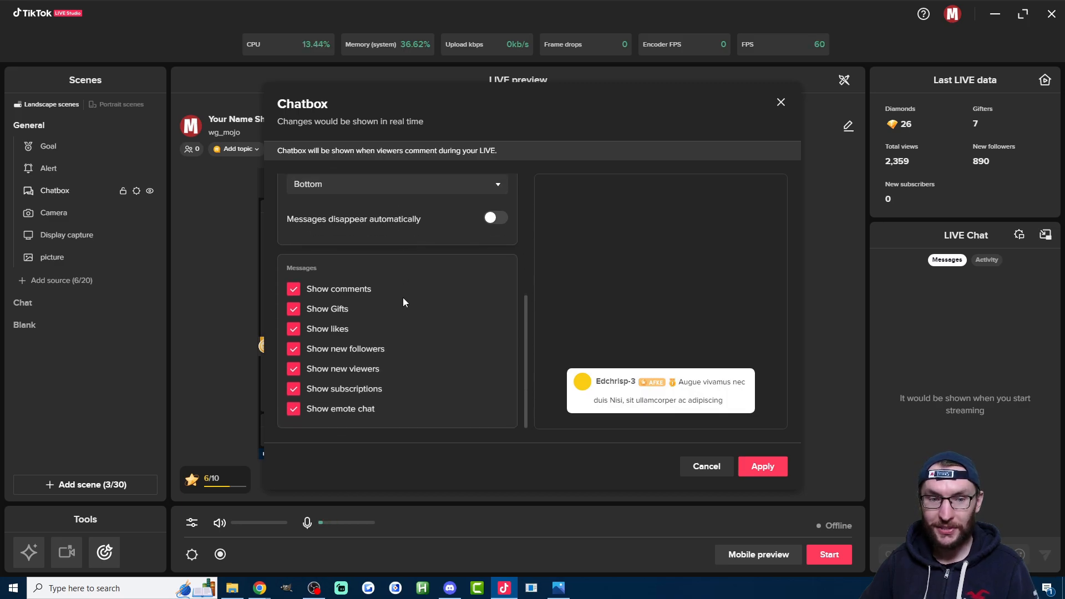
left_click(763, 466)
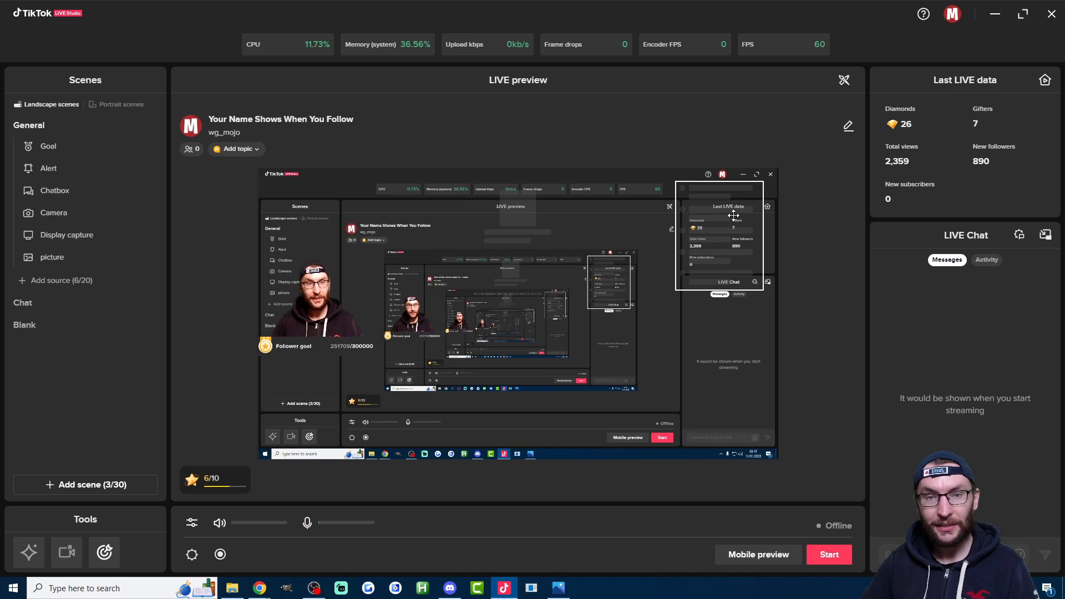
Step: Move the Chatbox source from the canvas's upper right to beneath the follower goal and enlarge it slightly
left_click_drag(726, 221, 319, 329)
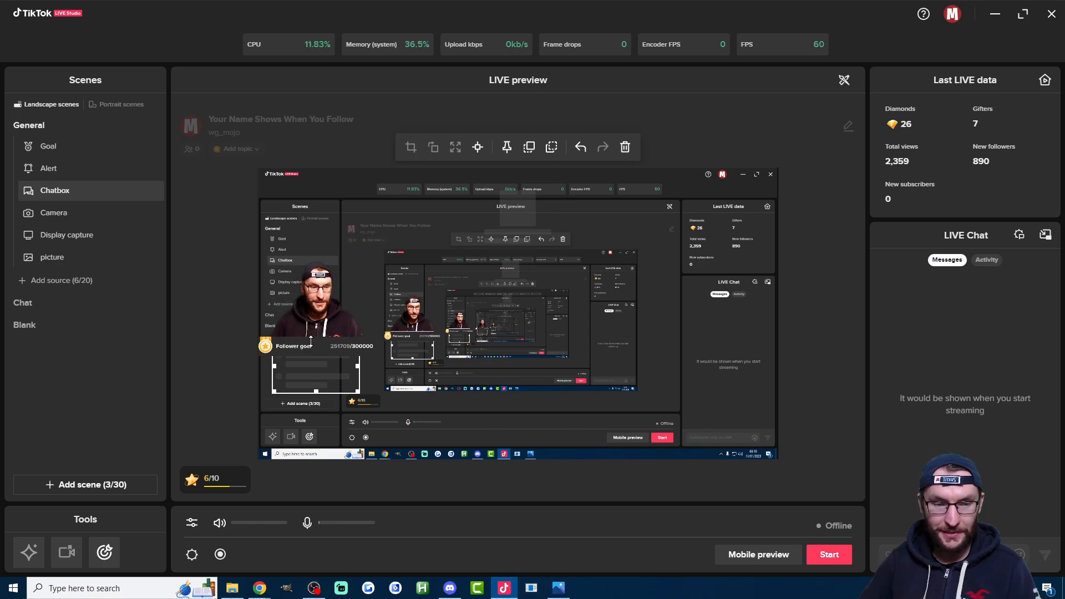
left_click_drag(320, 376, 368, 408)
left_click(142, 286)
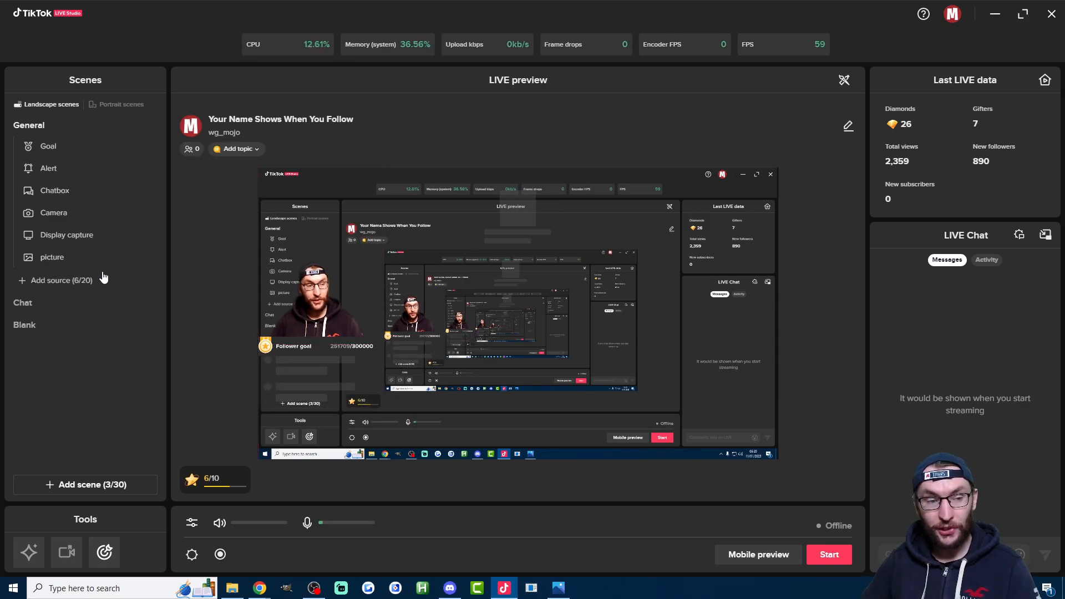
Step: Review the source types that can be added, and inspect the chatbox and alert in the Chat scene
left_click(57, 281)
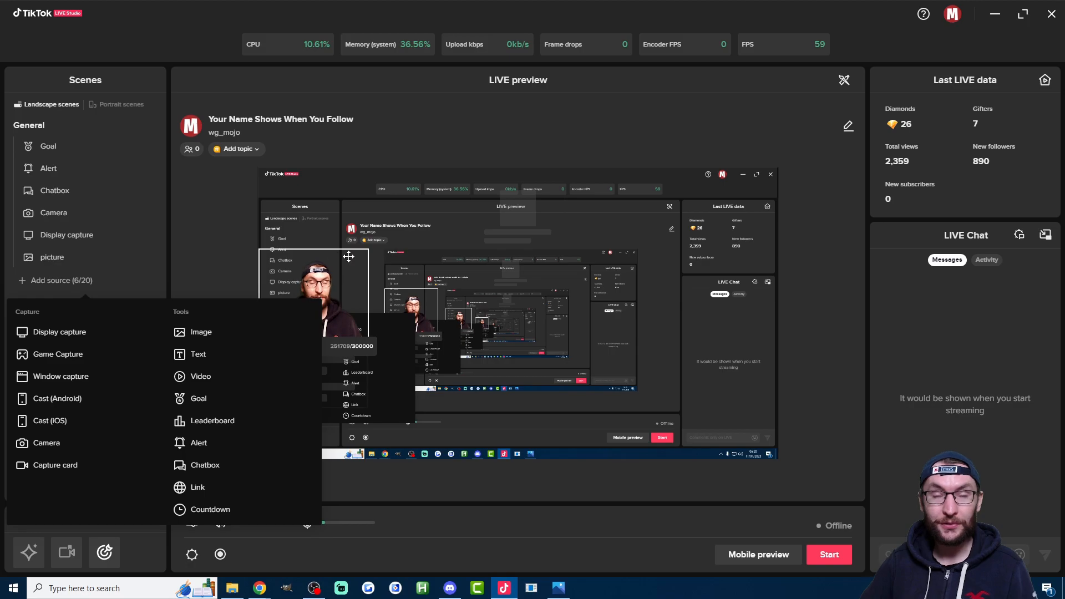
left_click(225, 206)
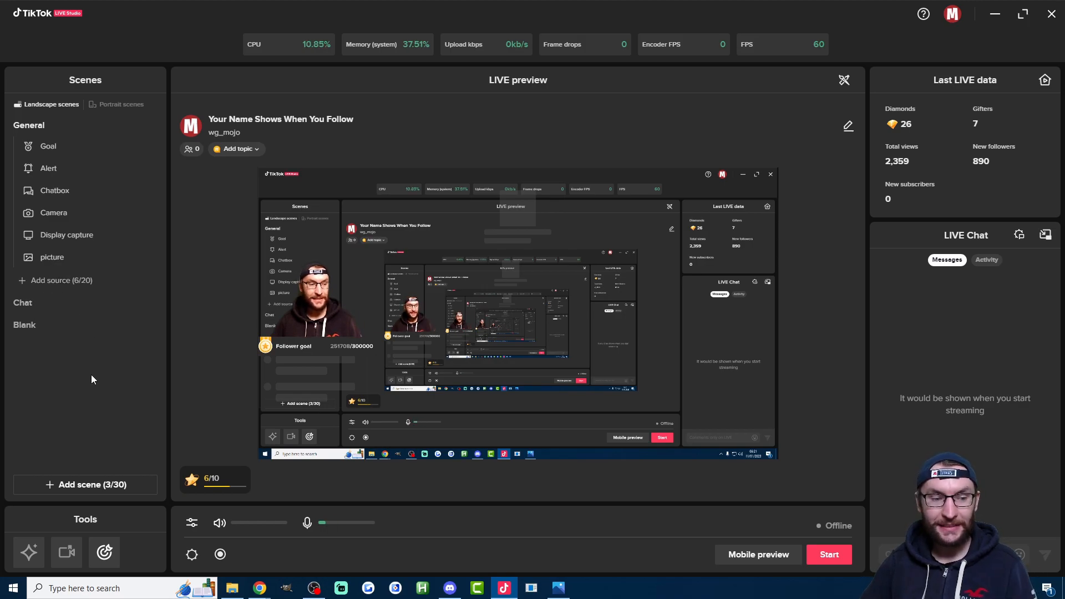
left_click(27, 305)
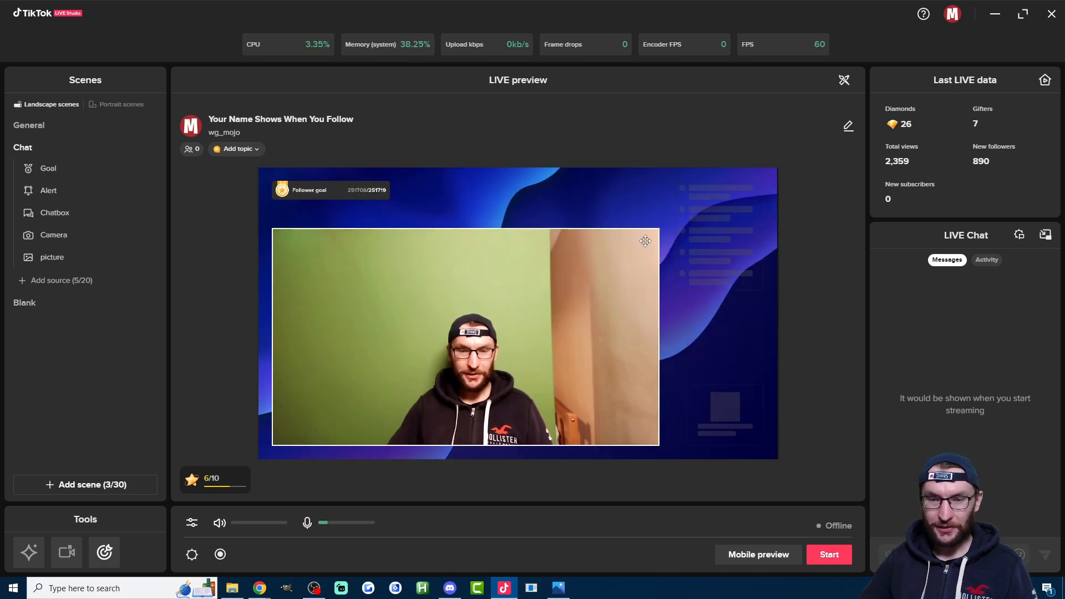
left_click(723, 226)
left_click(730, 422)
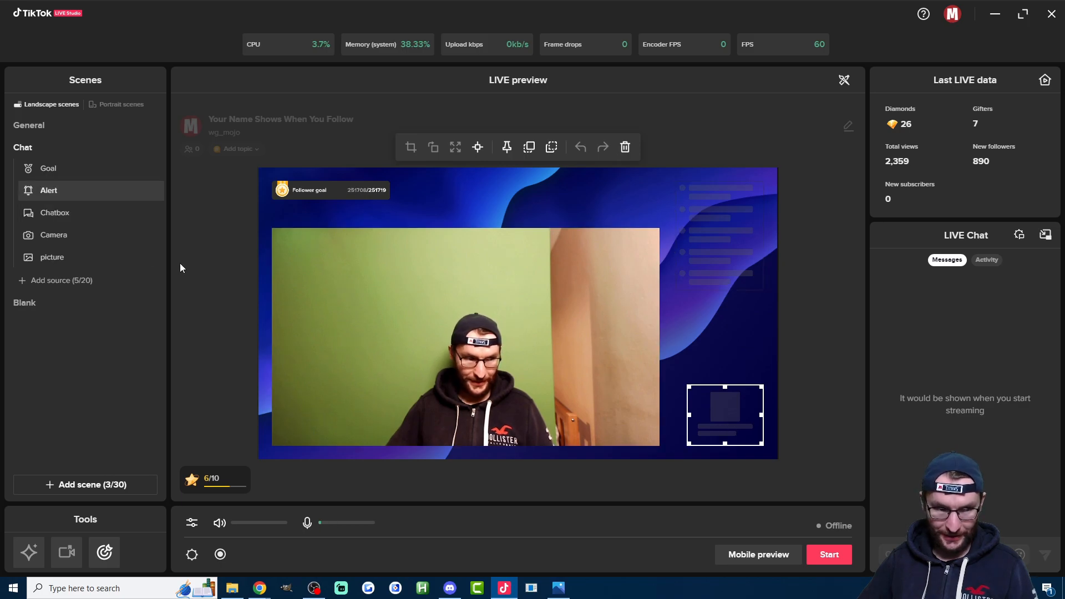
Step: Add a Subscribers goal of 10 to the Chat scene and place it beside the follower goal
left_click(40, 280)
left_click(200, 399)
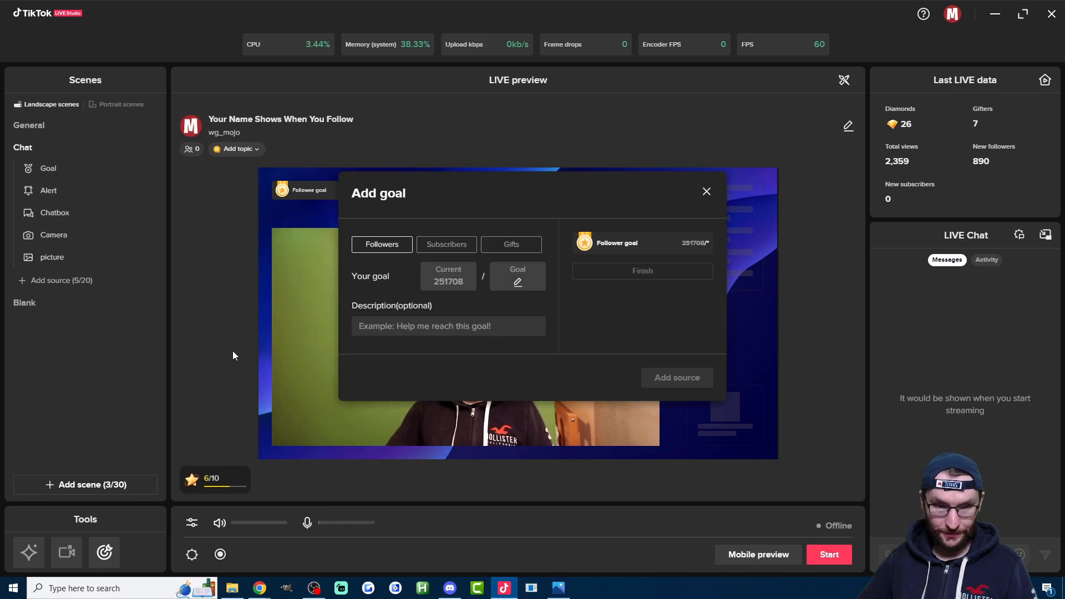
left_click(448, 244)
left_click(517, 282)
type("10")
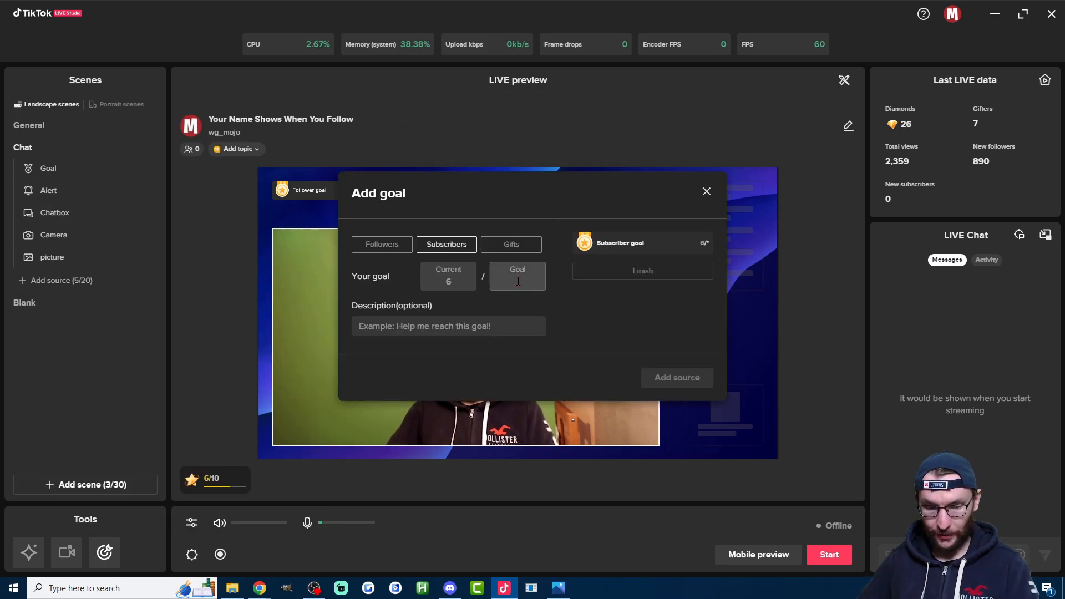
left_click(677, 378)
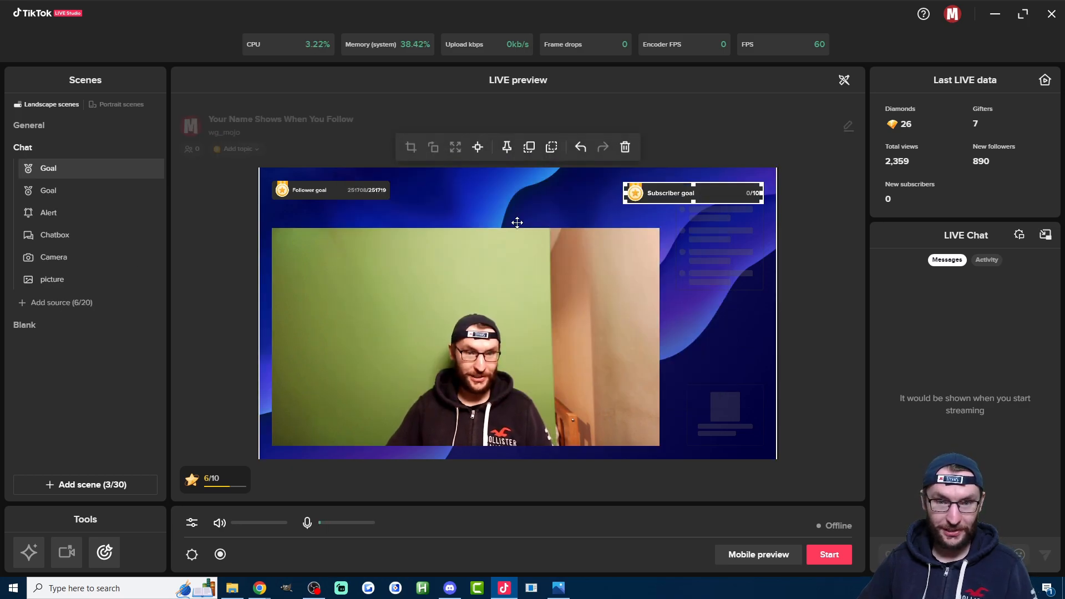
left_click_drag(658, 190, 447, 191)
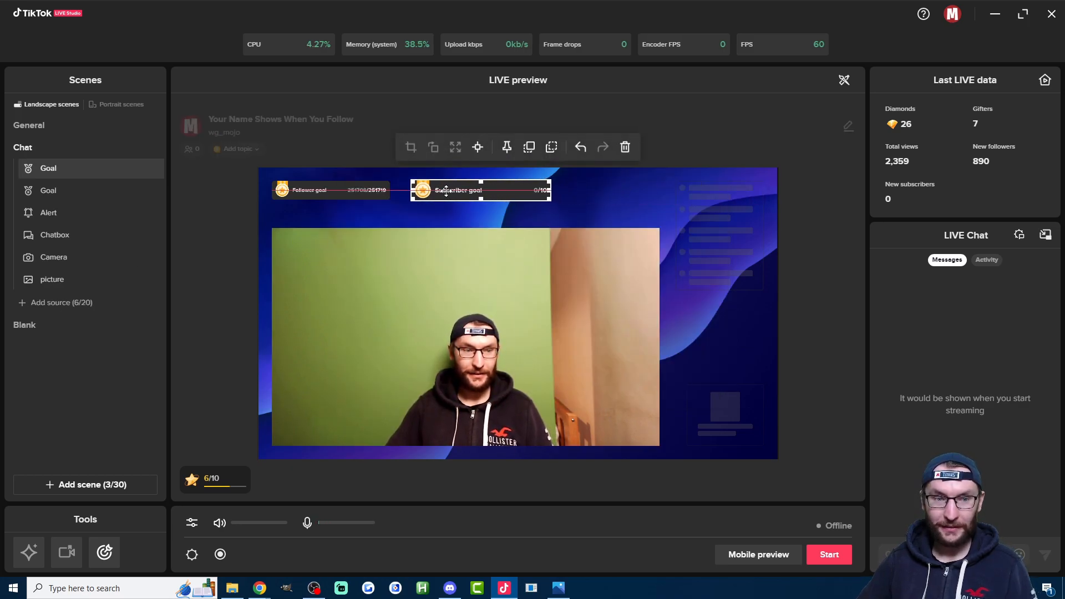
Step: Check the Blank scene and the LIVE settings shown before going live, closing them without starting the stream
left_click(25, 326)
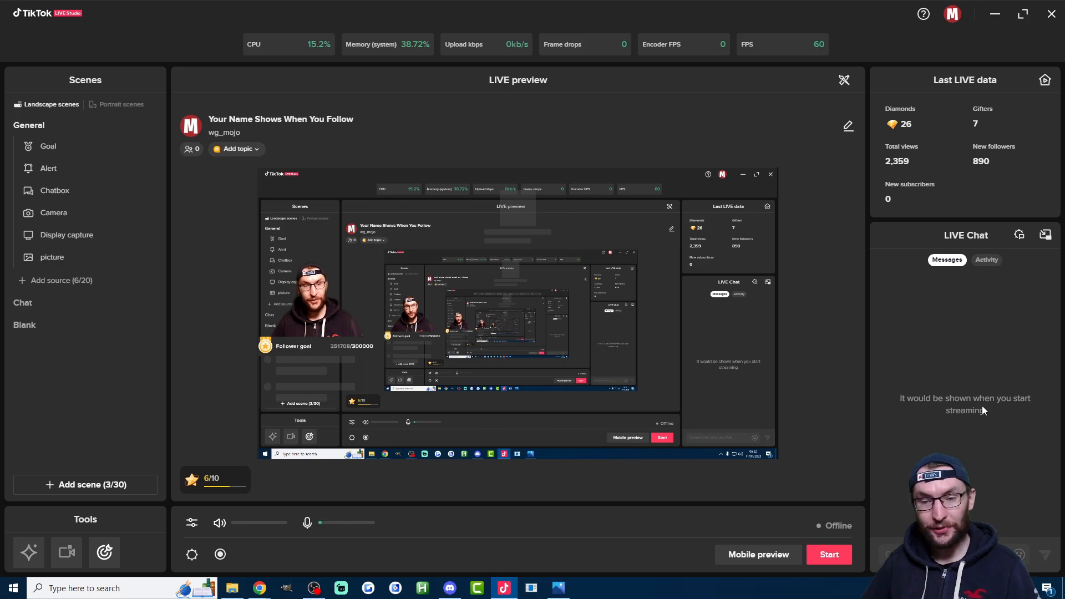
left_click(830, 552)
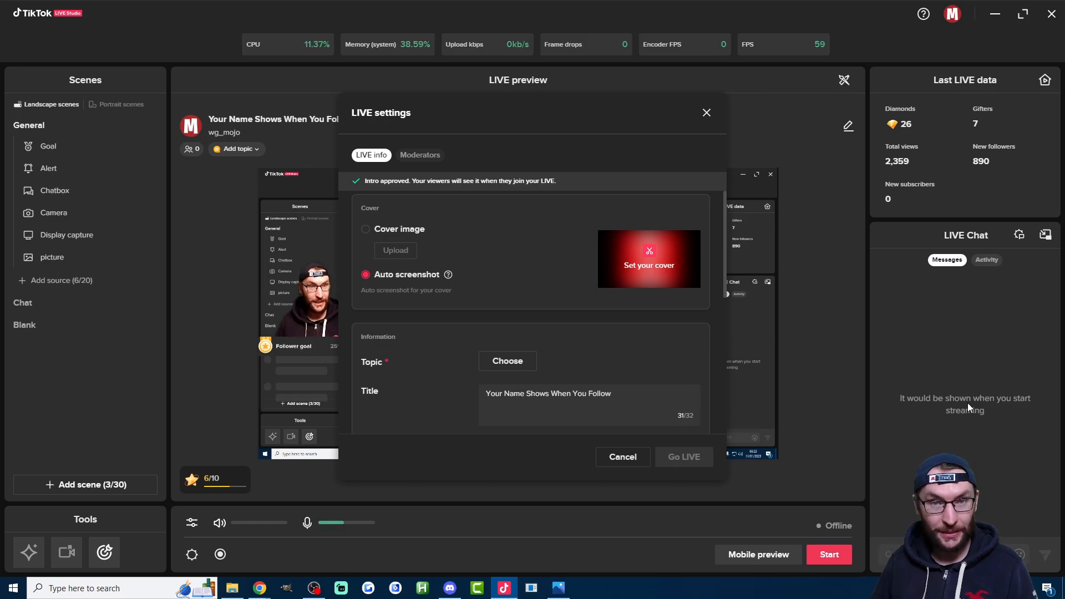
left_click(709, 115)
Step: Pop out the LIVE Chat, lock it in place over the Last LIVE data area and minimise the studio window
left_click(1046, 235)
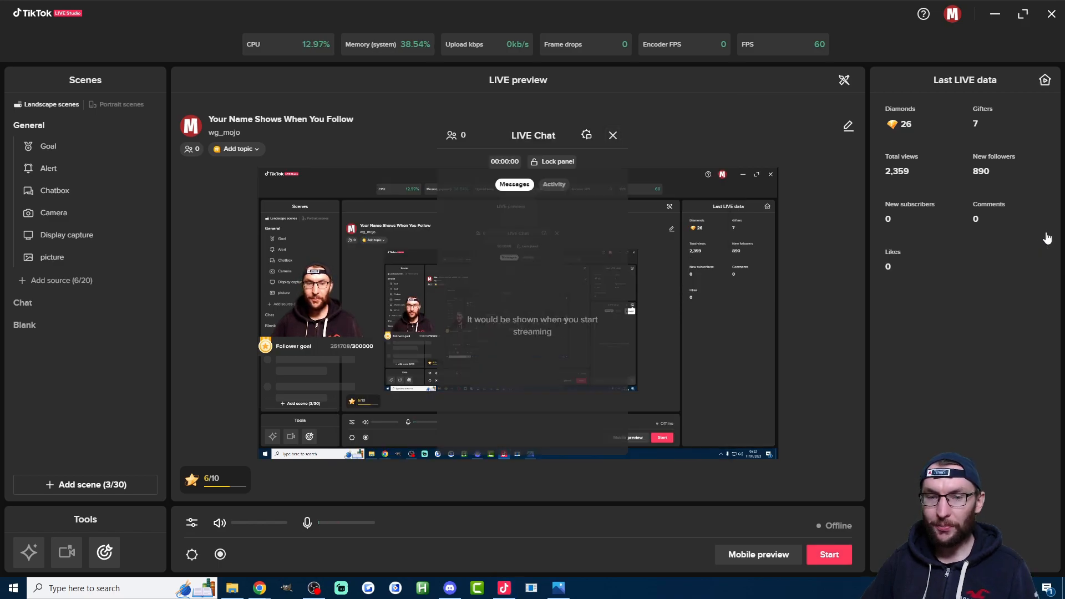
left_click_drag(544, 134, 983, 70)
left_click(988, 99)
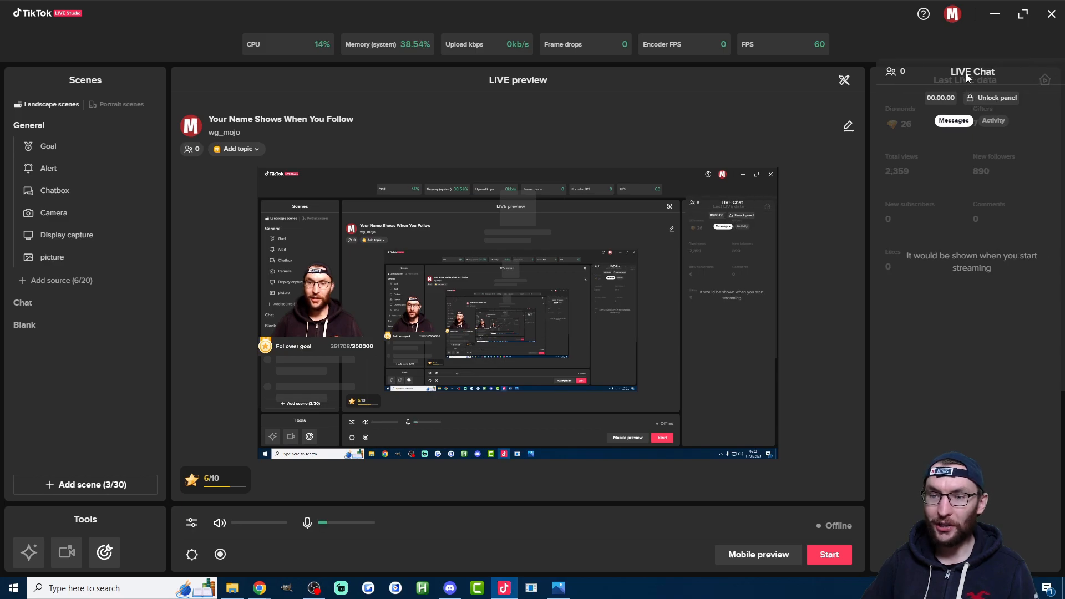
left_click(997, 14)
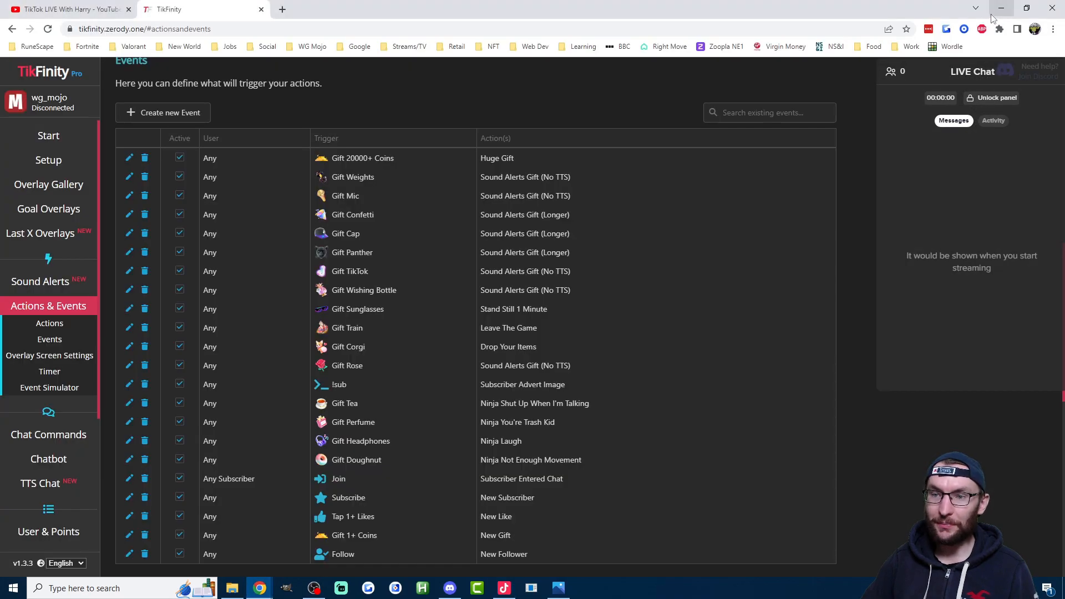